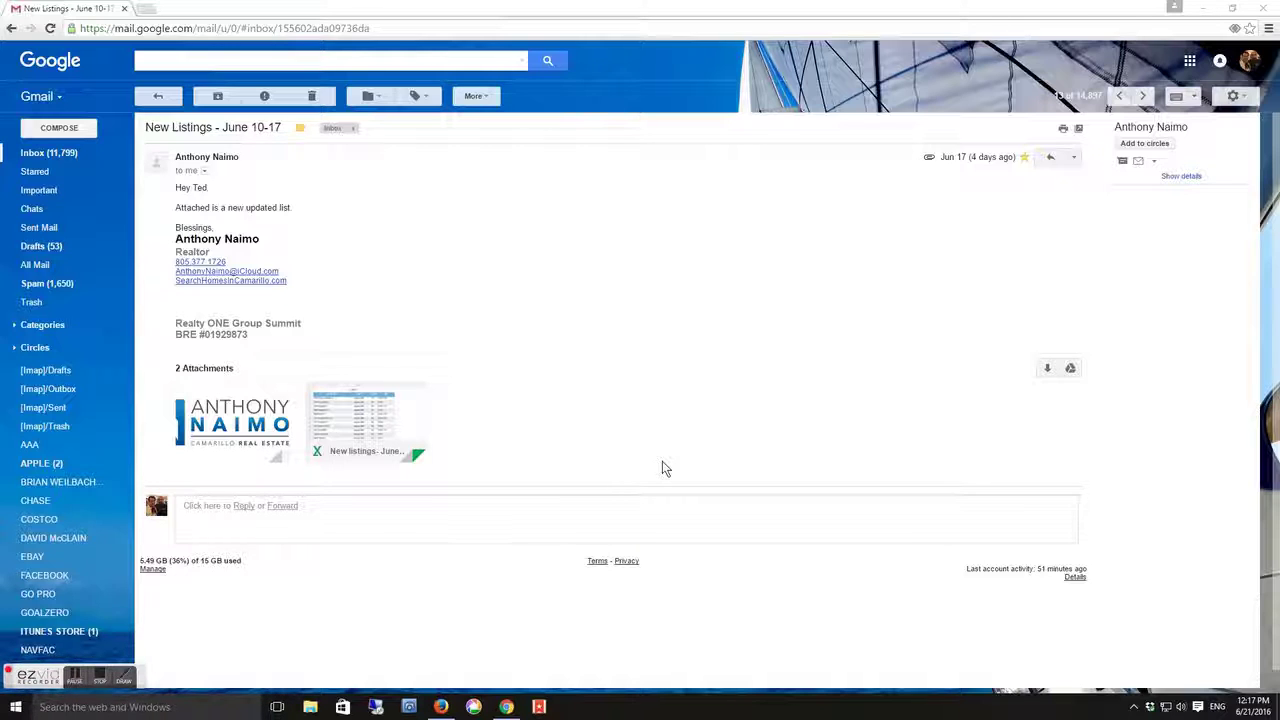
Download the 'New listings- June 10-17.xlsx' attachment from Gmail, then close Chrome.
{"action": "mouse_move", "coordinate": [360, 445]}
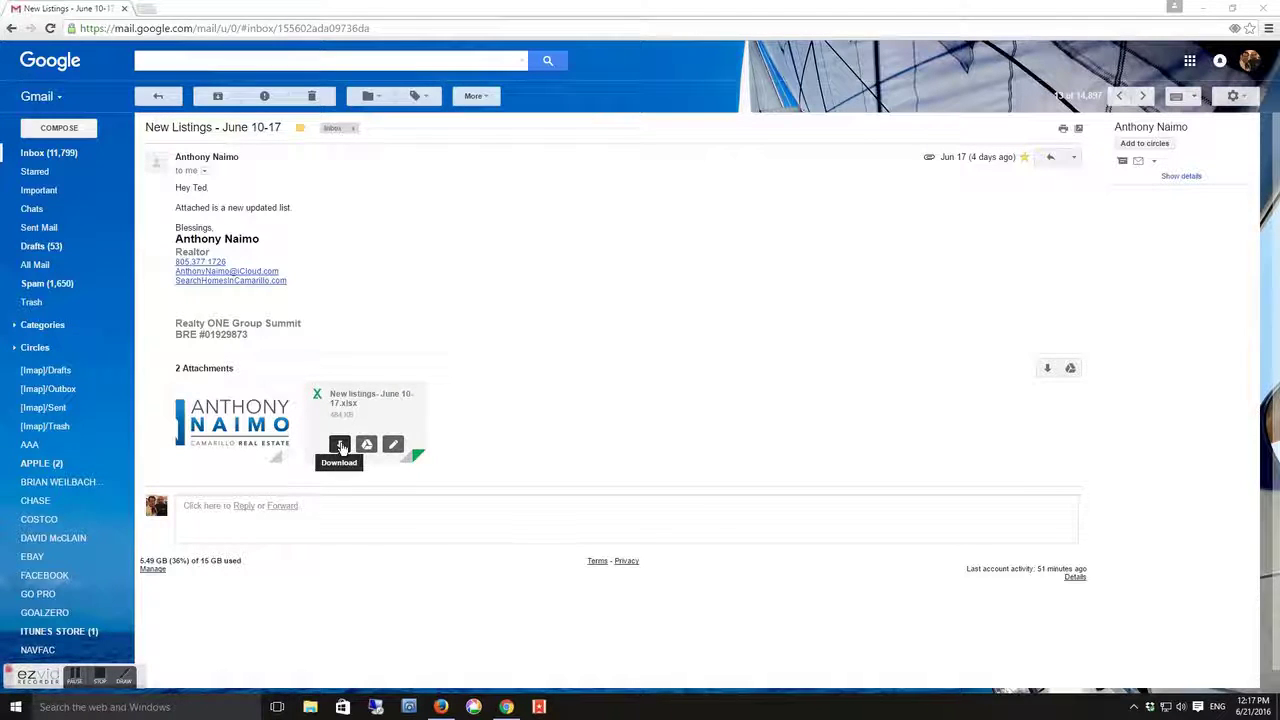
{"action": "left_click", "coordinate": [340, 445]}
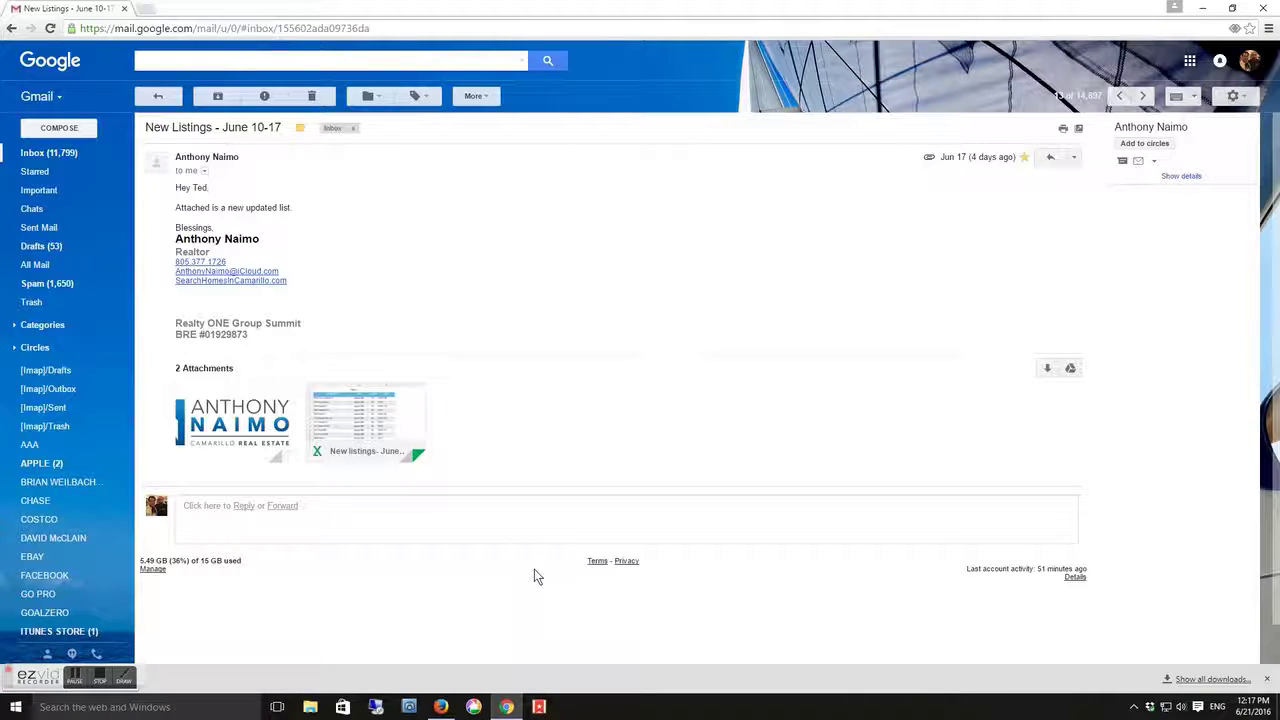
{"action": "mouse_move", "coordinate": [372, 452]}
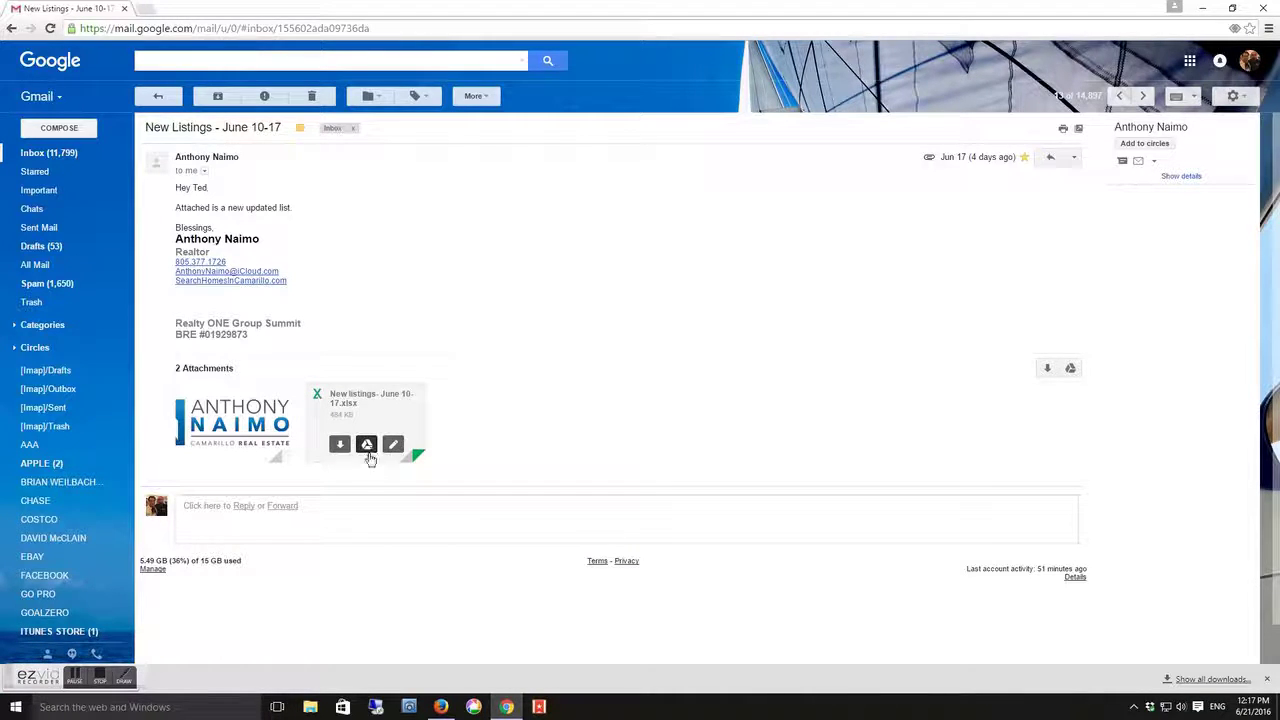
{"action": "left_click", "coordinate": [1259, 8]}
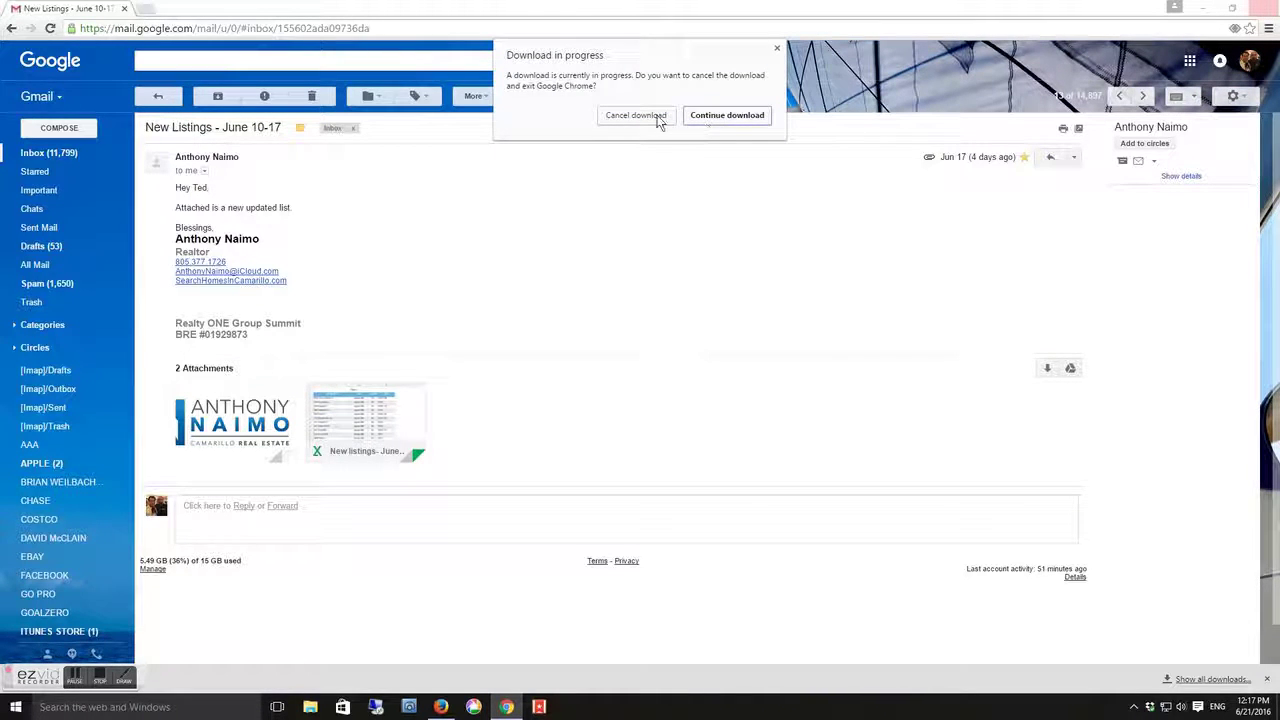
Cancel the pending download and show the New listings files in the Downloads folder.
{"action": "left_click", "coordinate": [636, 115]}
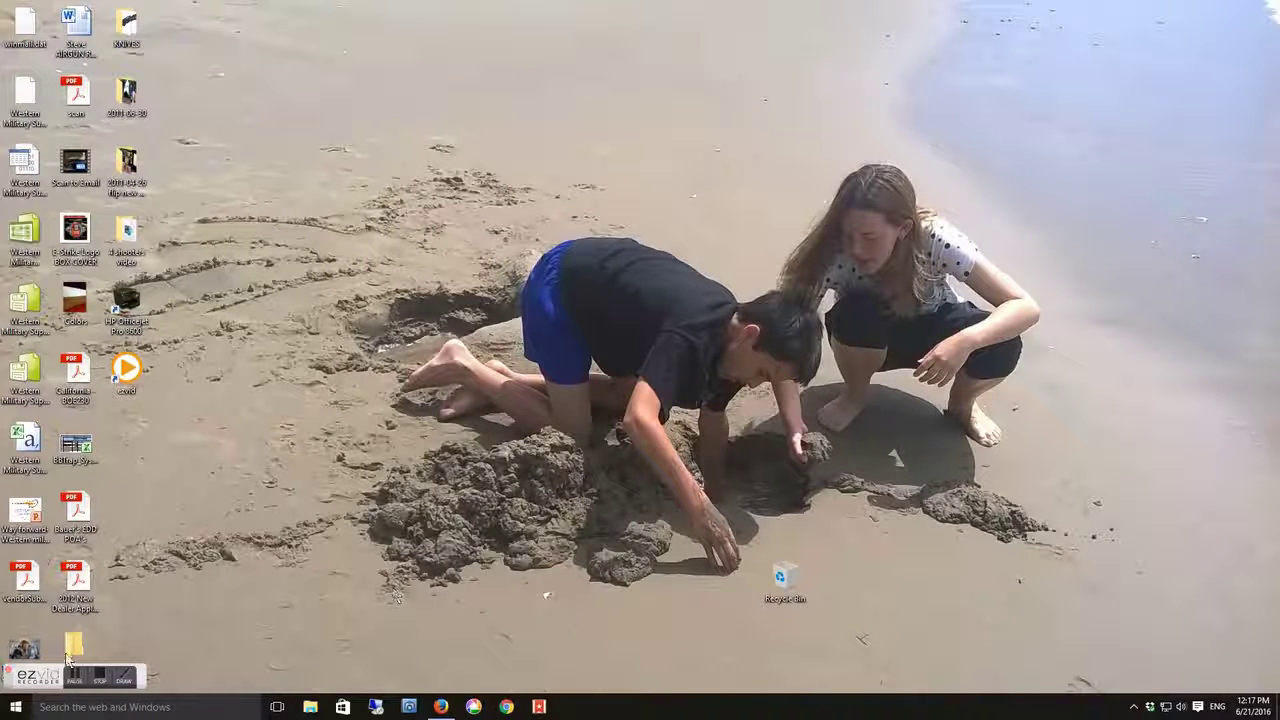
{"action": "left_click_drag", "start_coordinate": [38, 672], "coordinate": [176, 664]}
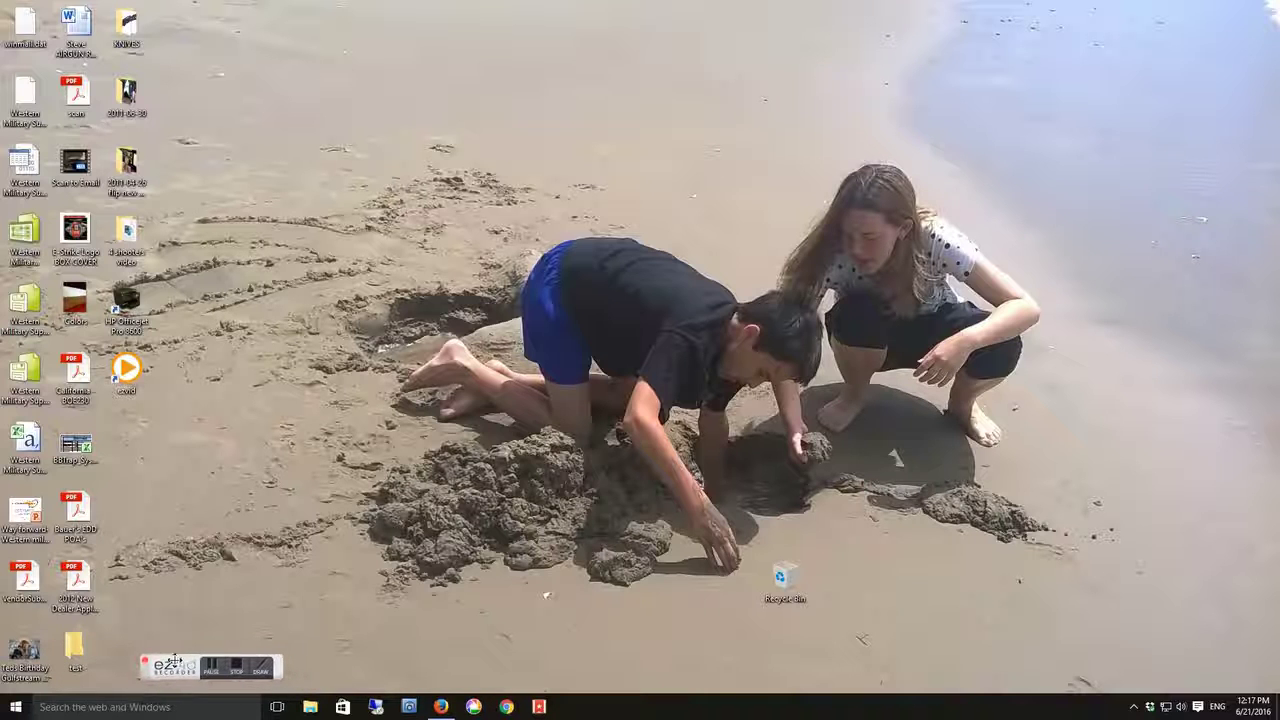
{"action": "left_click", "coordinate": [310, 707]}
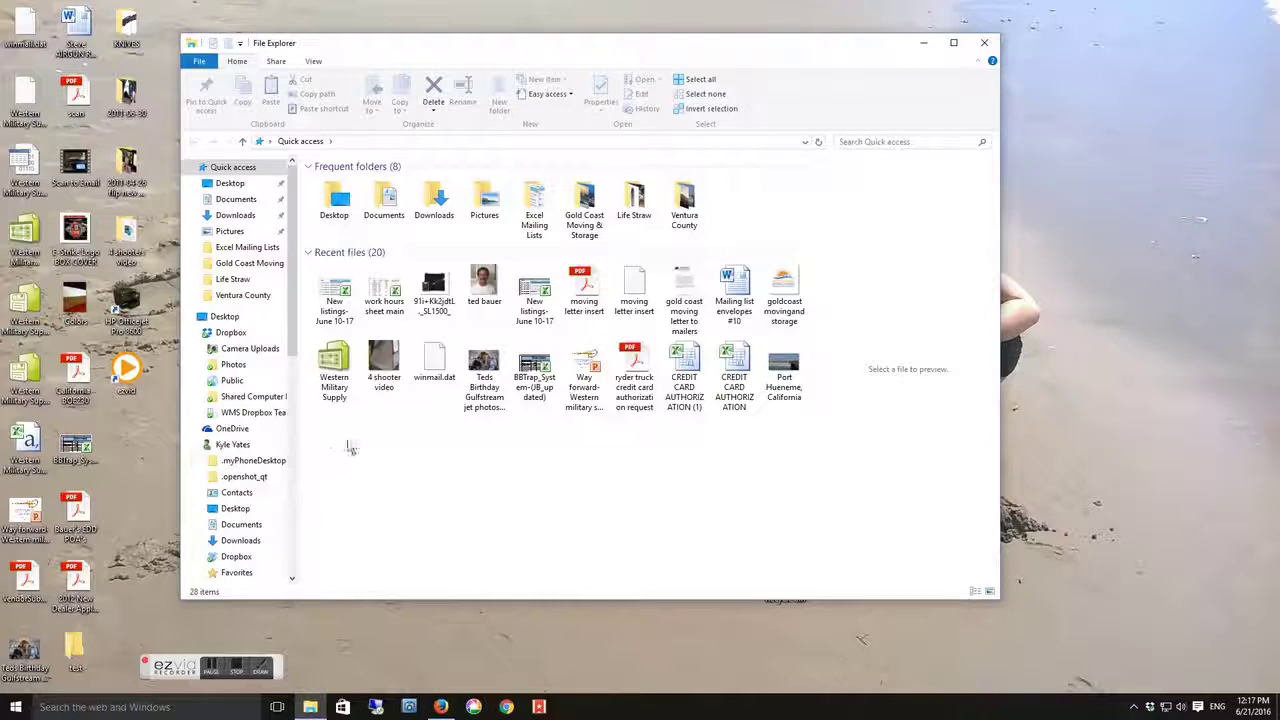
{"action": "double_click", "coordinate": [434, 200]}
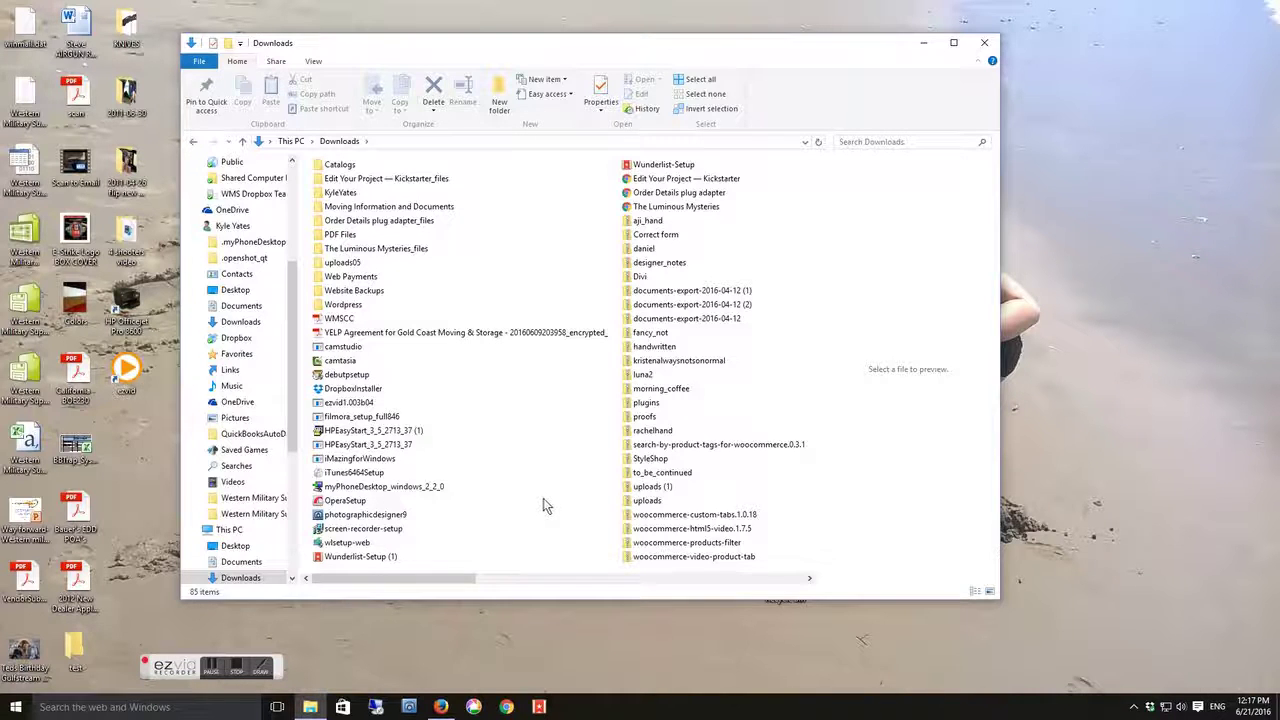
{"action": "scroll", "coordinate": [577, 499], "scroll_direction": "right", "scroll_amount": 1}
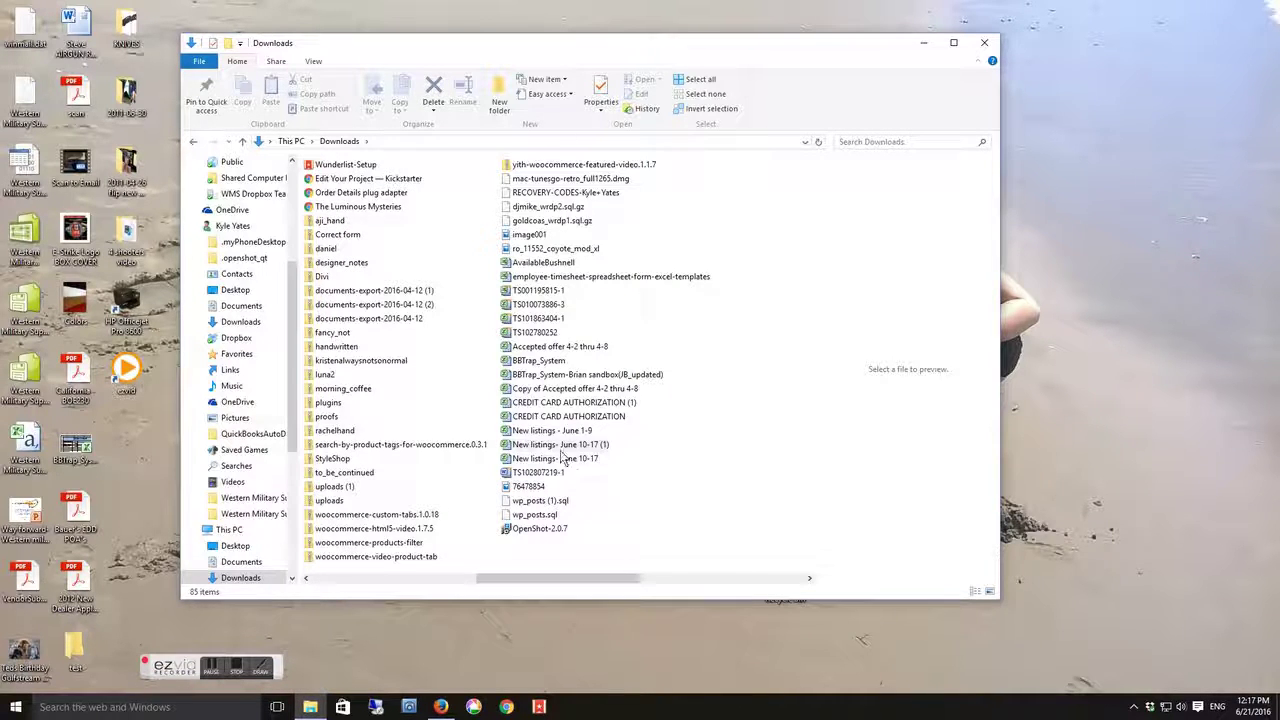
Check the June 10-17 workbook in Excel, close it, and select 'New listings - June 1-9'.
{"action": "double_click", "coordinate": [556, 458]}
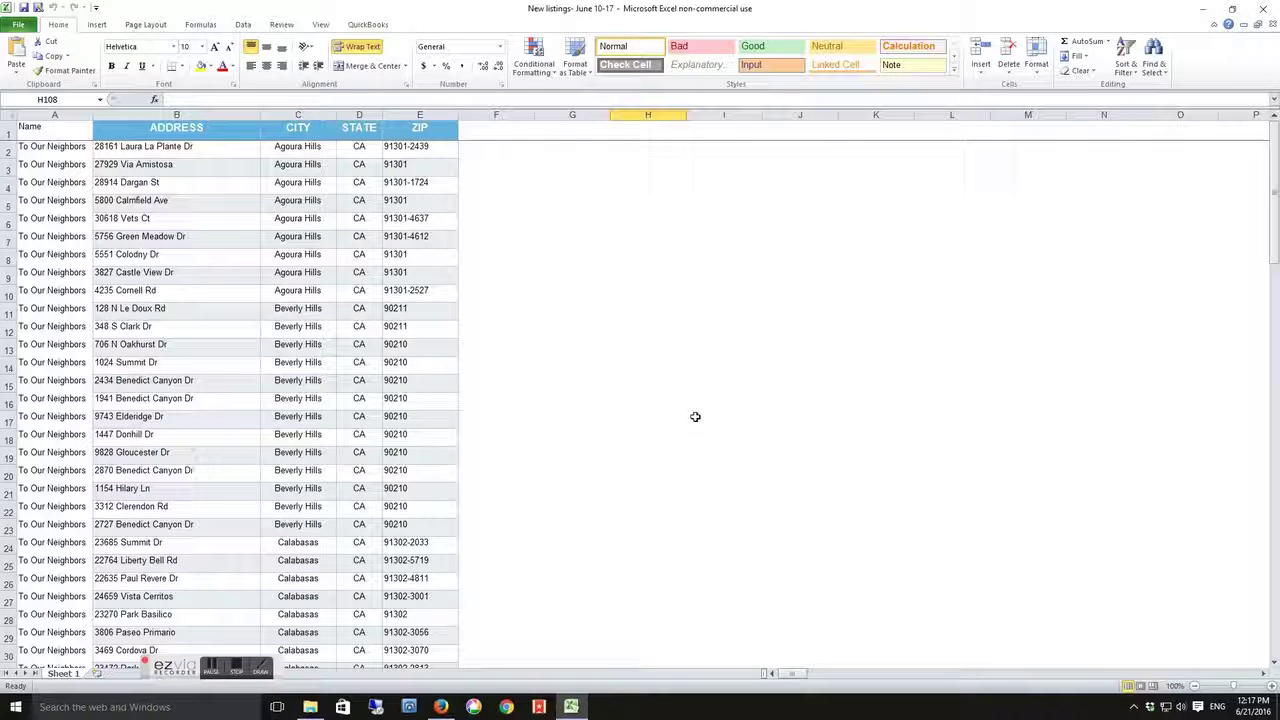
{"action": "left_click", "coordinate": [1262, 8]}
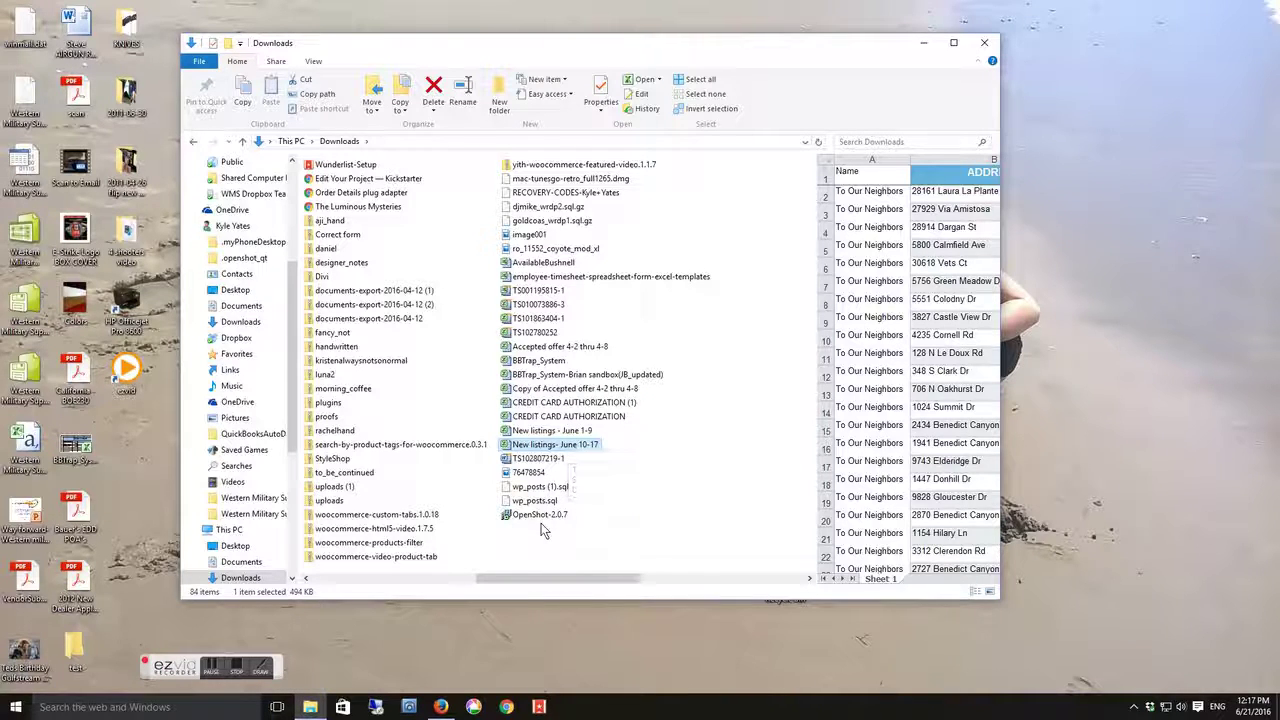
{"action": "scroll", "coordinate": [575, 505], "scroll_direction": "right", "scroll_amount": 2}
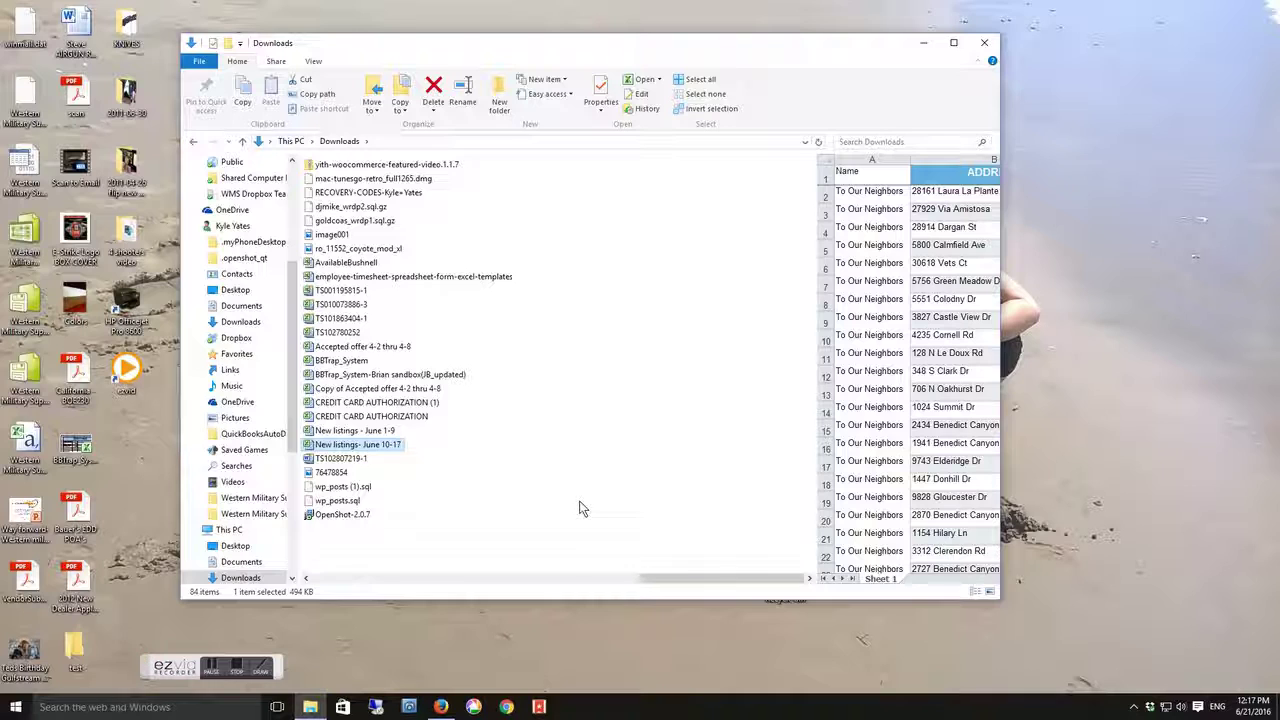
{"action": "scroll", "coordinate": [578, 508], "scroll_direction": "left", "scroll_amount": 2}
{"action": "left_click", "coordinate": [532, 433]}
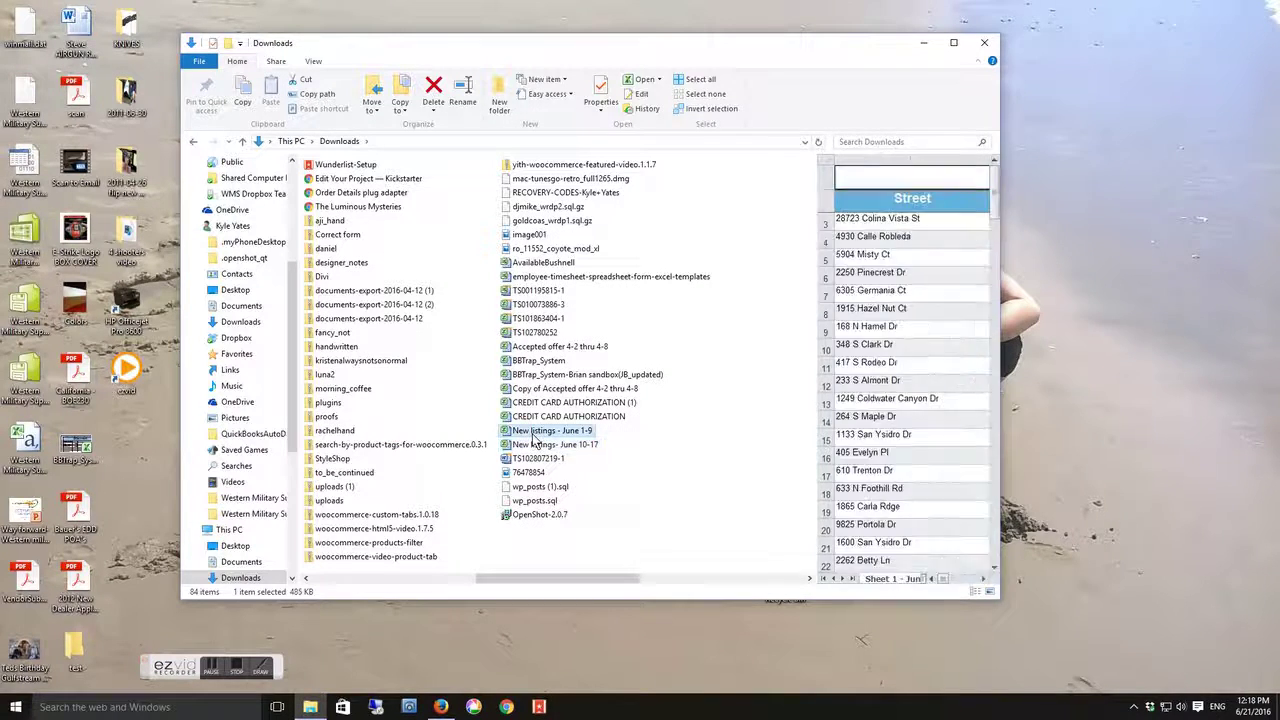
Open 'New listings - June 1-9' in Excel and select the Street column A.
{"action": "double_click", "coordinate": [532, 433]}
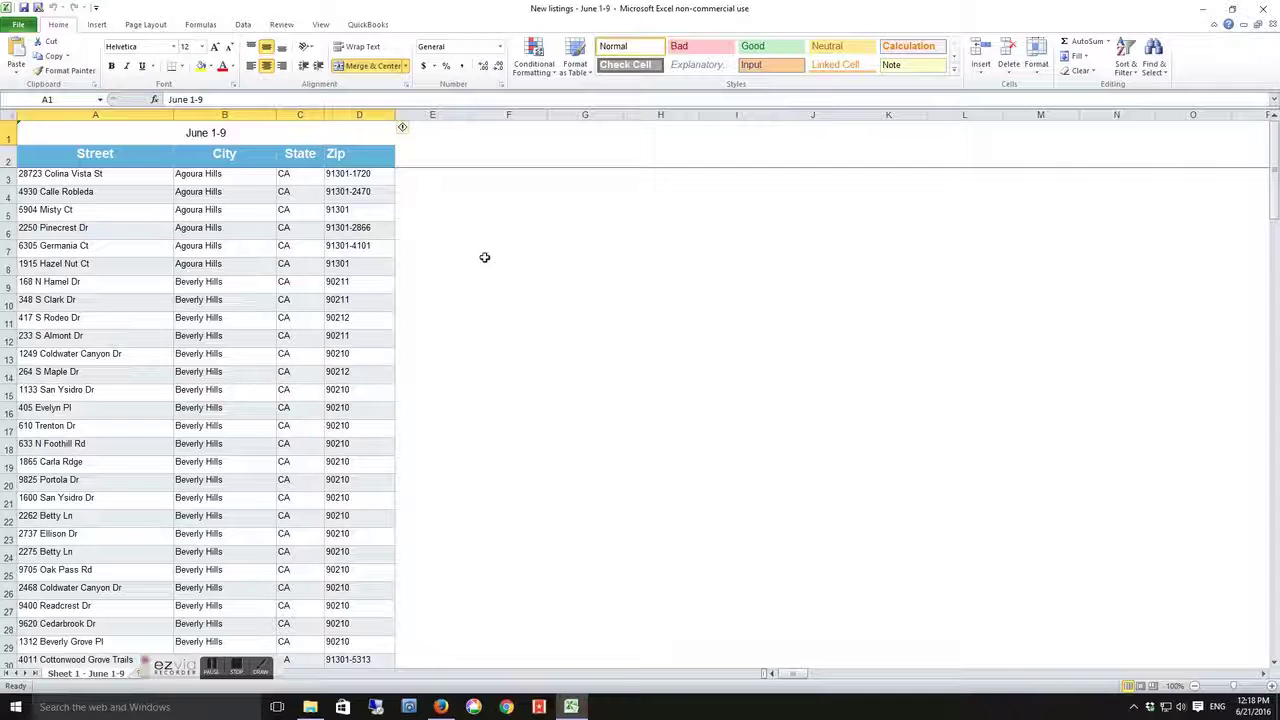
{"action": "left_click", "coordinate": [34, 114]}
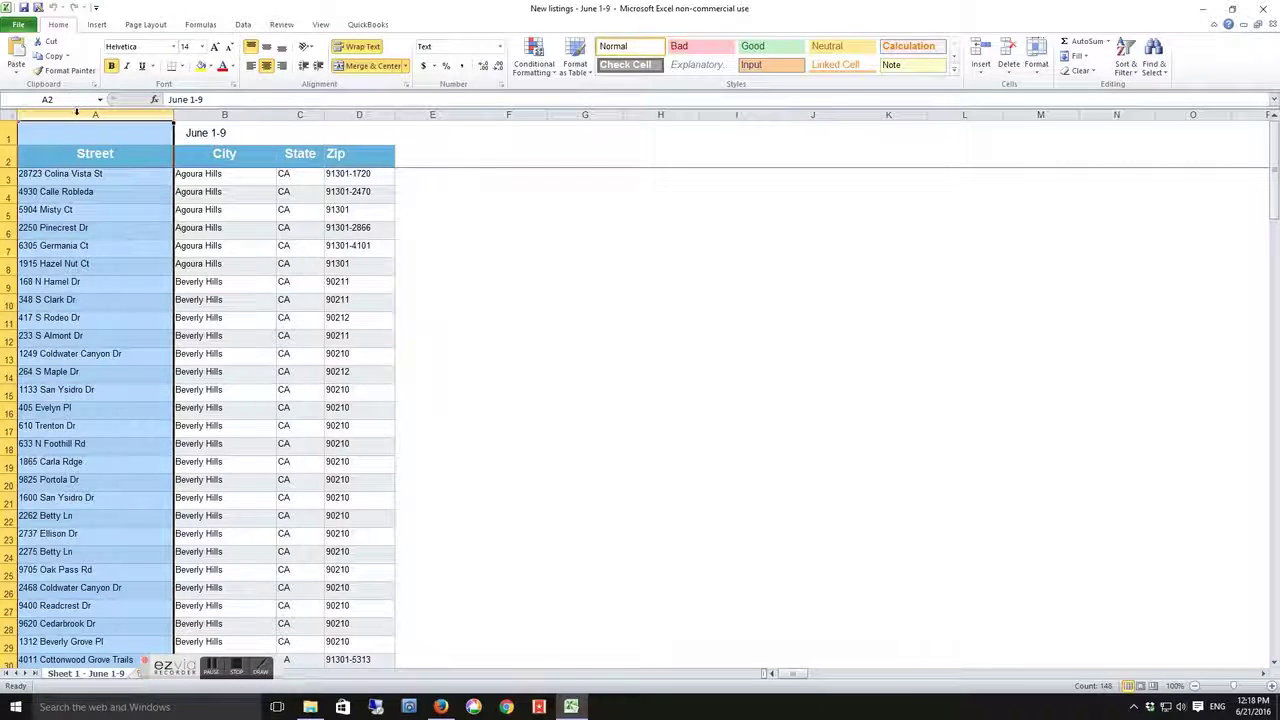
Insert an empty column before Street and delete the June 1-9 title row.
{"action": "right_click", "coordinate": [76, 113]}
{"action": "left_click", "coordinate": [109, 202]}
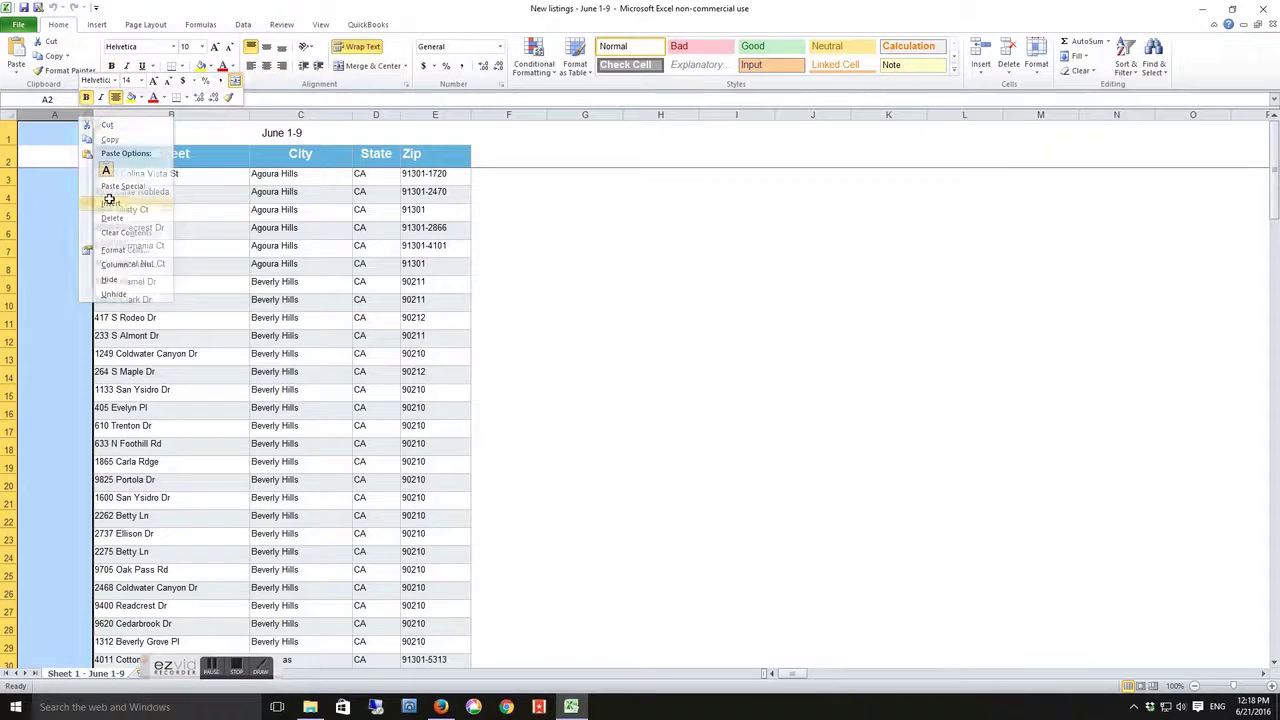
{"action": "left_click", "coordinate": [26, 133]}
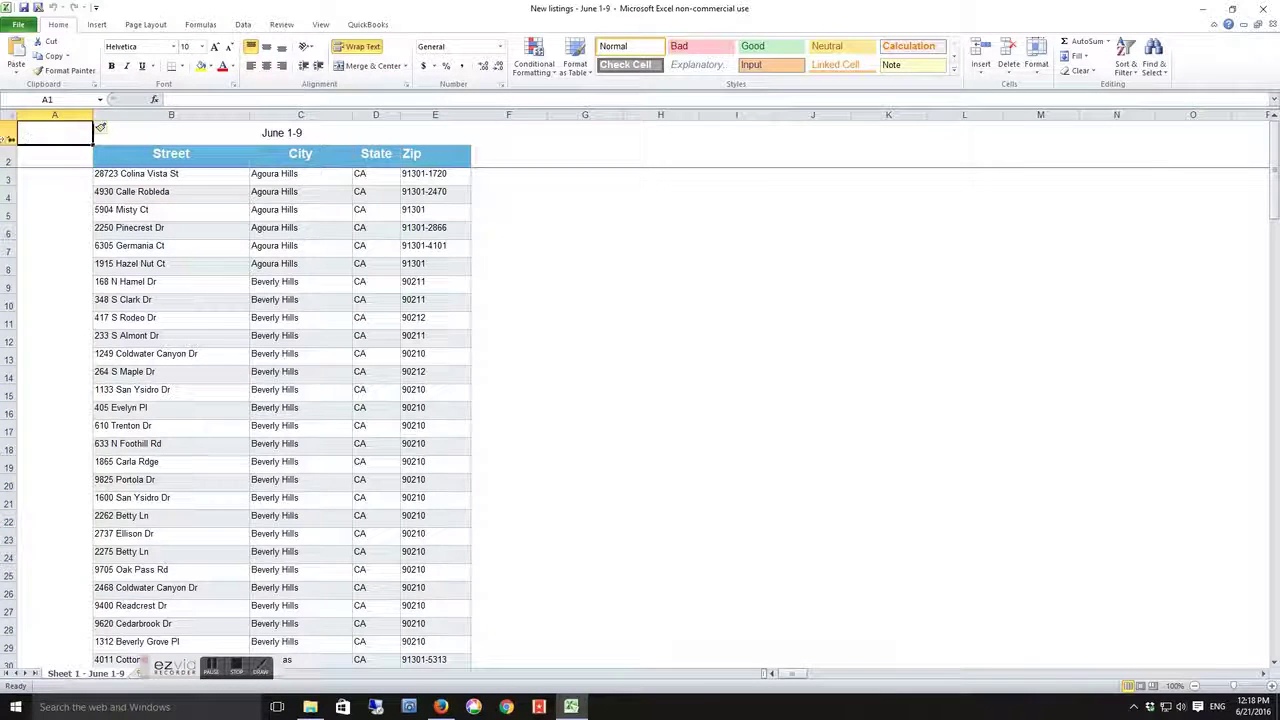
{"action": "left_click", "coordinate": [6, 133]}
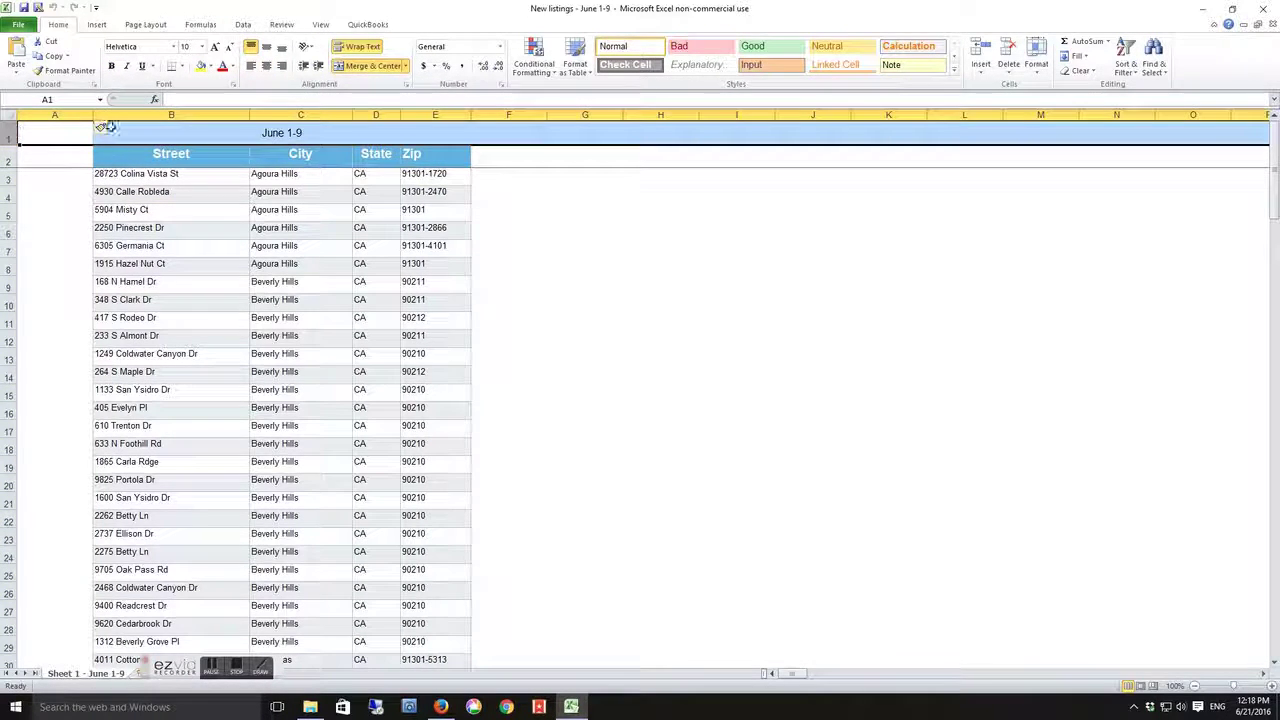
{"action": "right_click", "coordinate": [8, 133]}
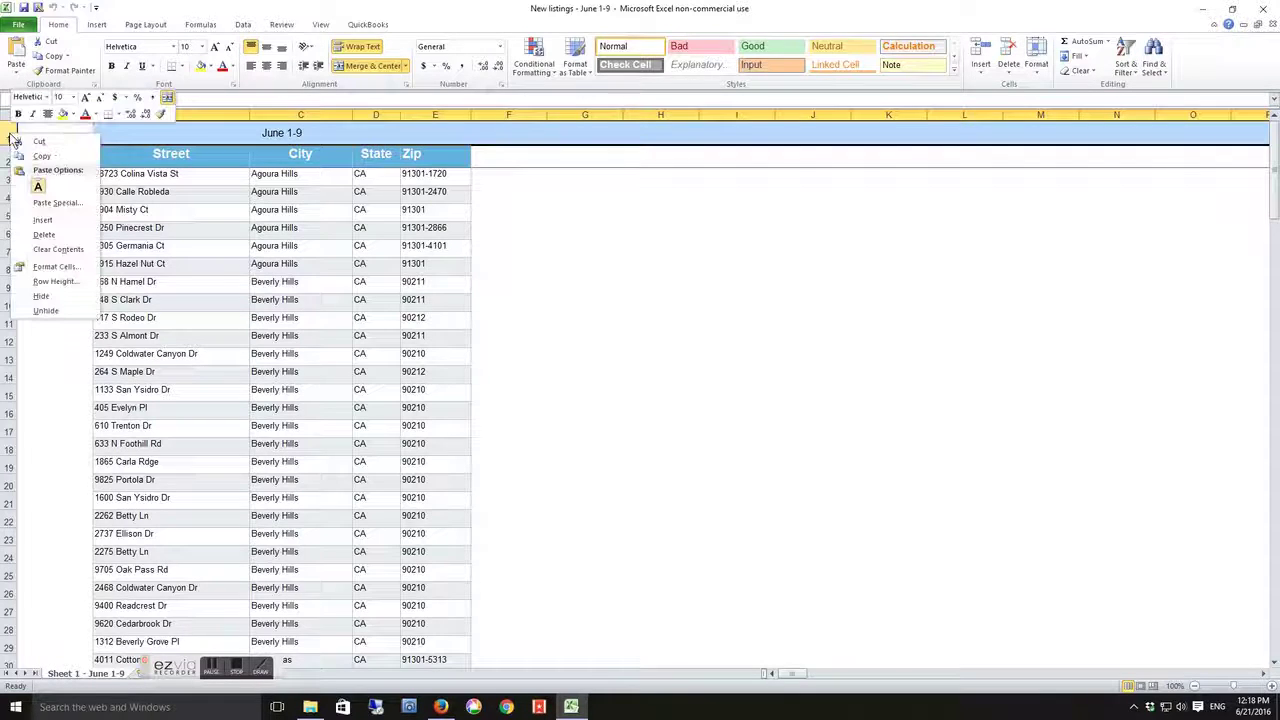
{"action": "left_click", "coordinate": [48, 236]}
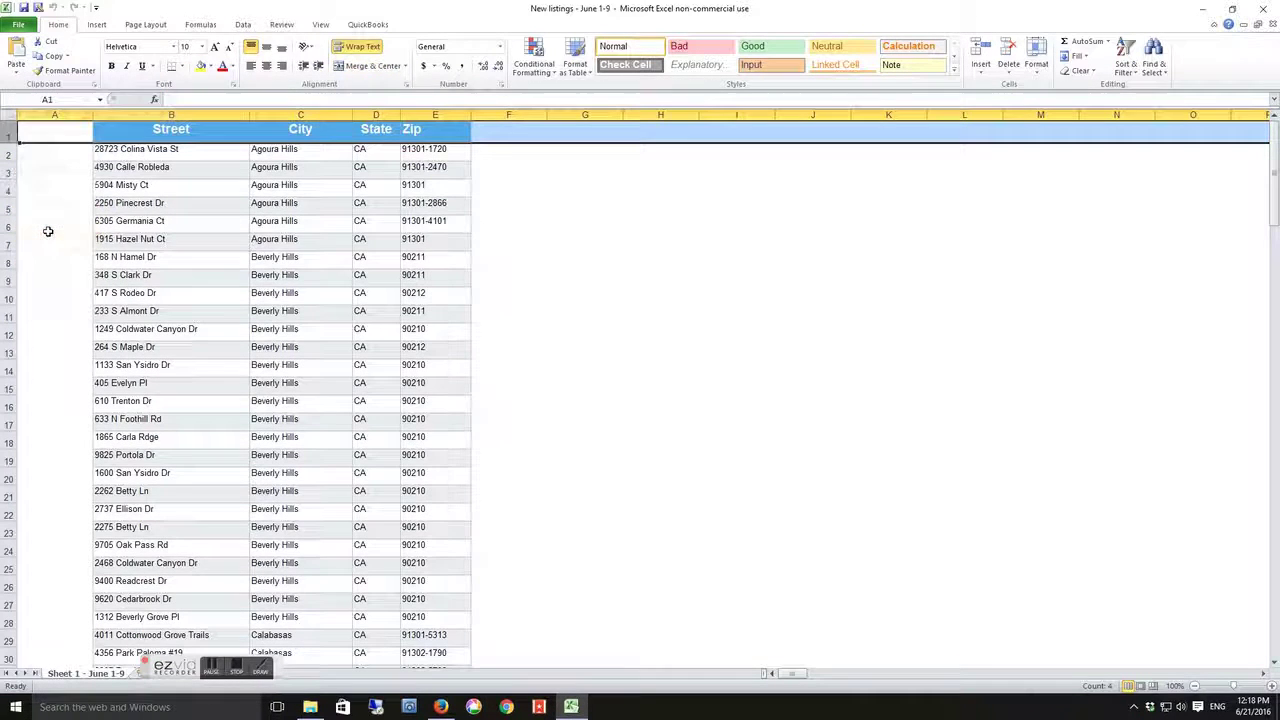
Enter the header 'Name' in A1 and 'To Our Neighbors' in A2.
{"action": "left_click", "coordinate": [55, 136]}
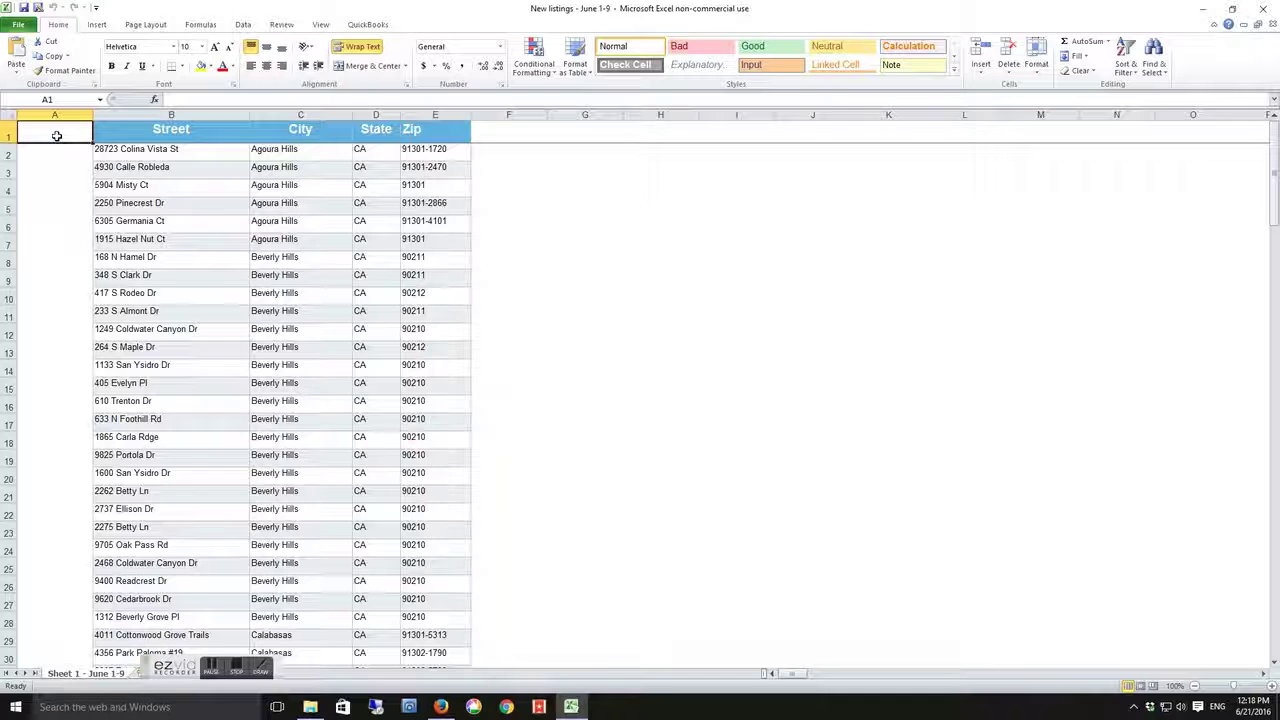
{"action": "type", "text": "Nam"}
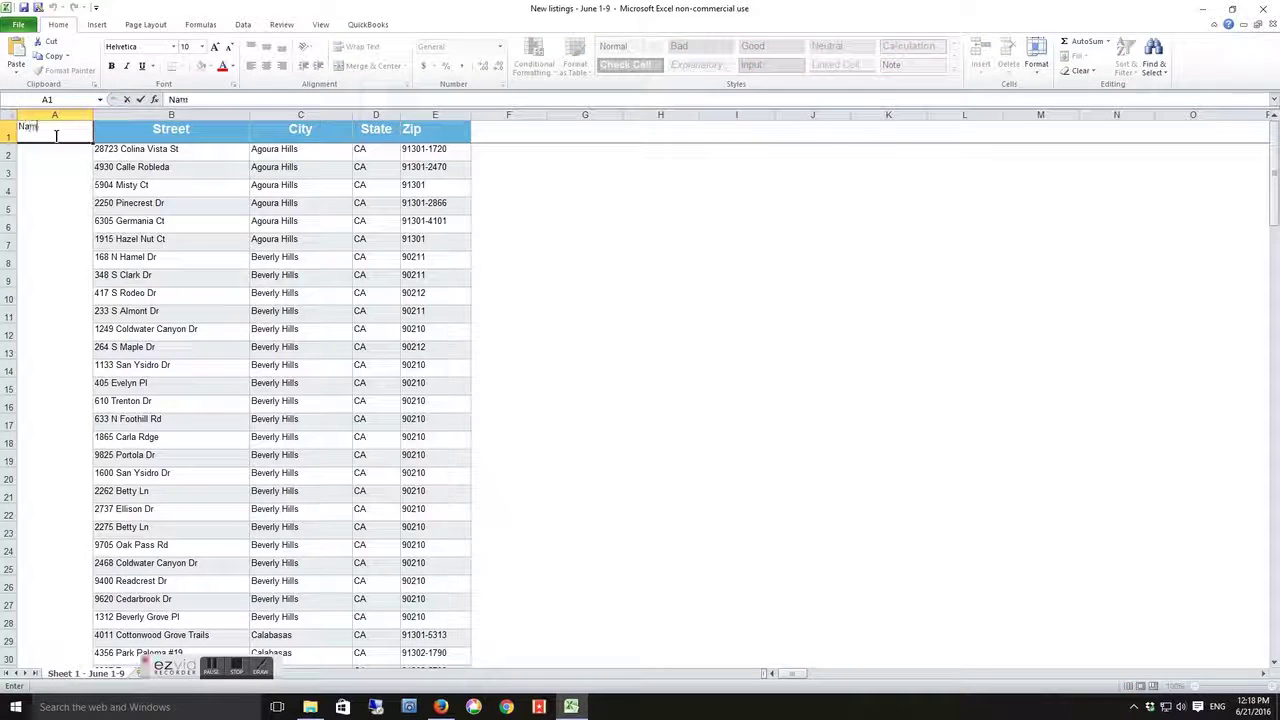
{"action": "type", "text": "e"}
{"action": "left_click", "coordinate": [57, 148]}
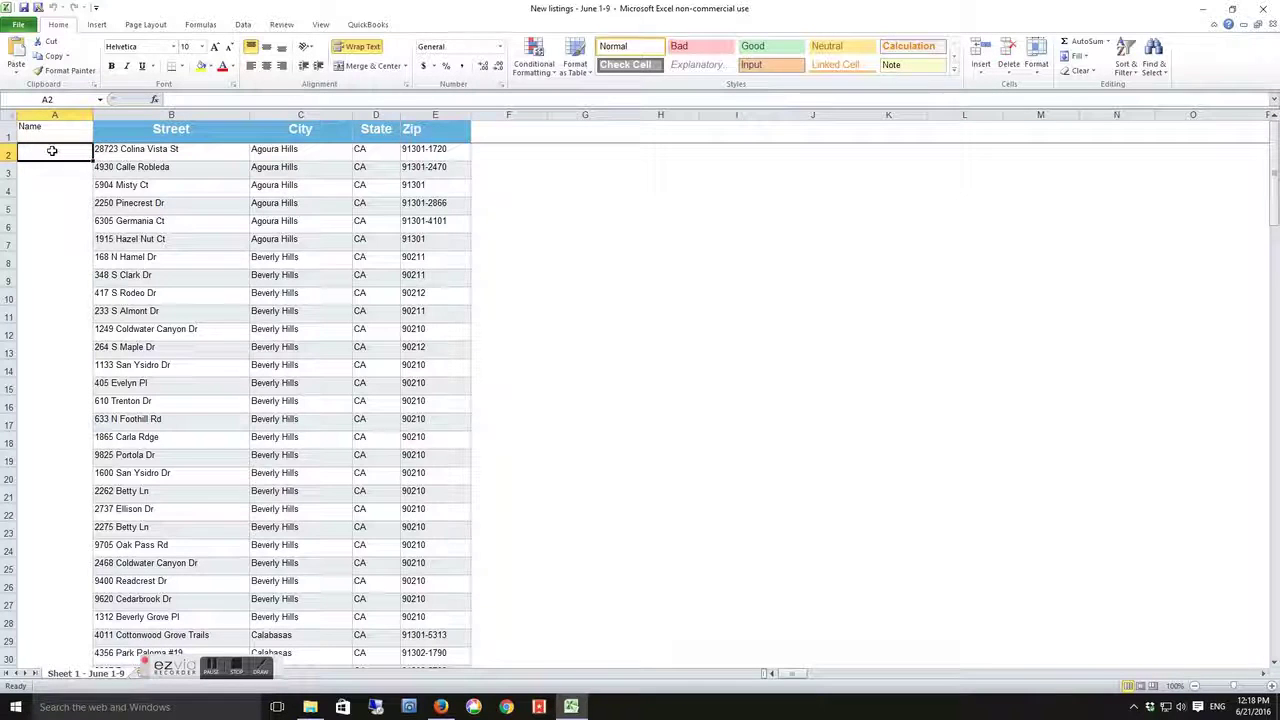
{"action": "type", "text": "T"}
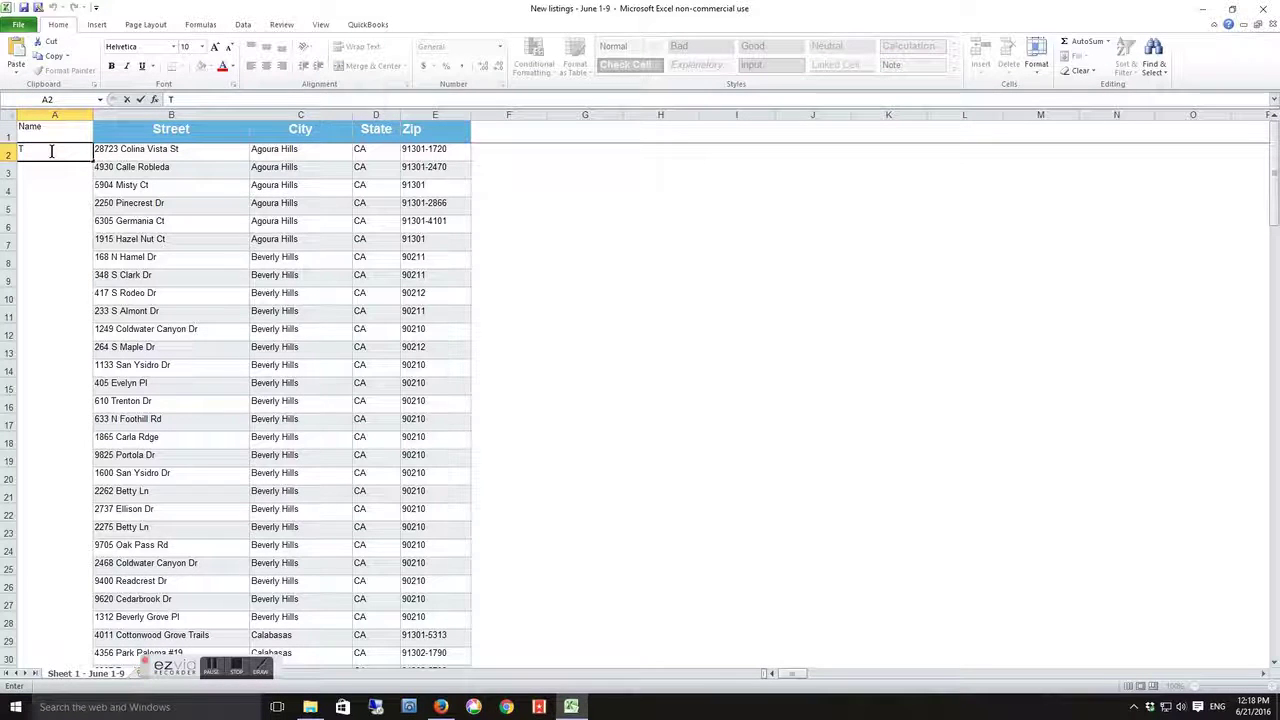
{"action": "type", "text": "o"}
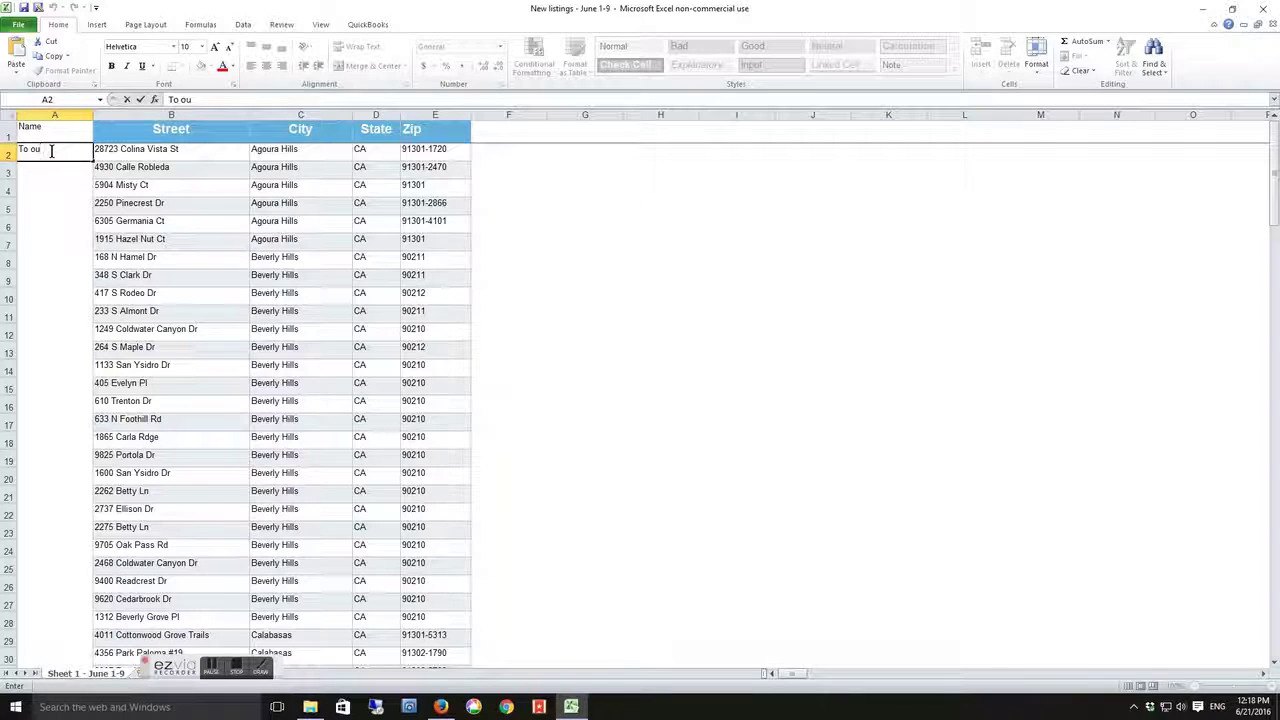
{"action": "key", "text": "ctrl+Return"}
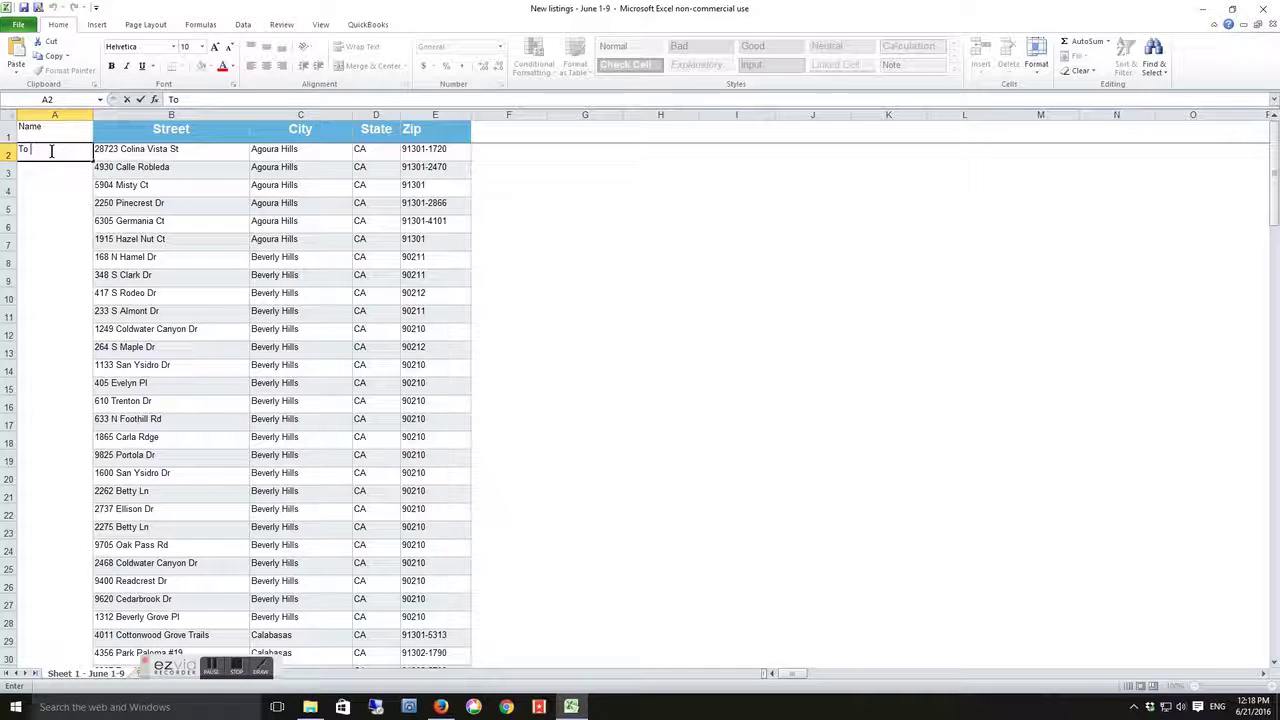
{"action": "type", "text": "Our Neighbor"}
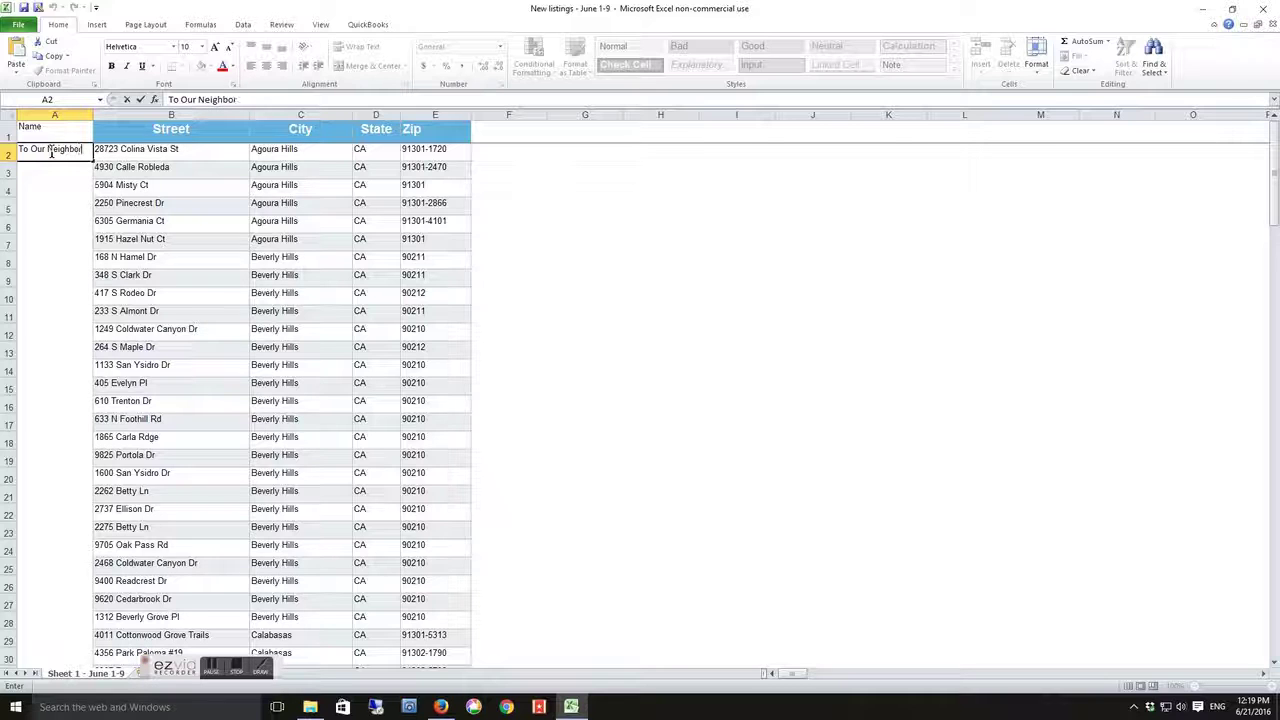
{"action": "type", "text": "s"}
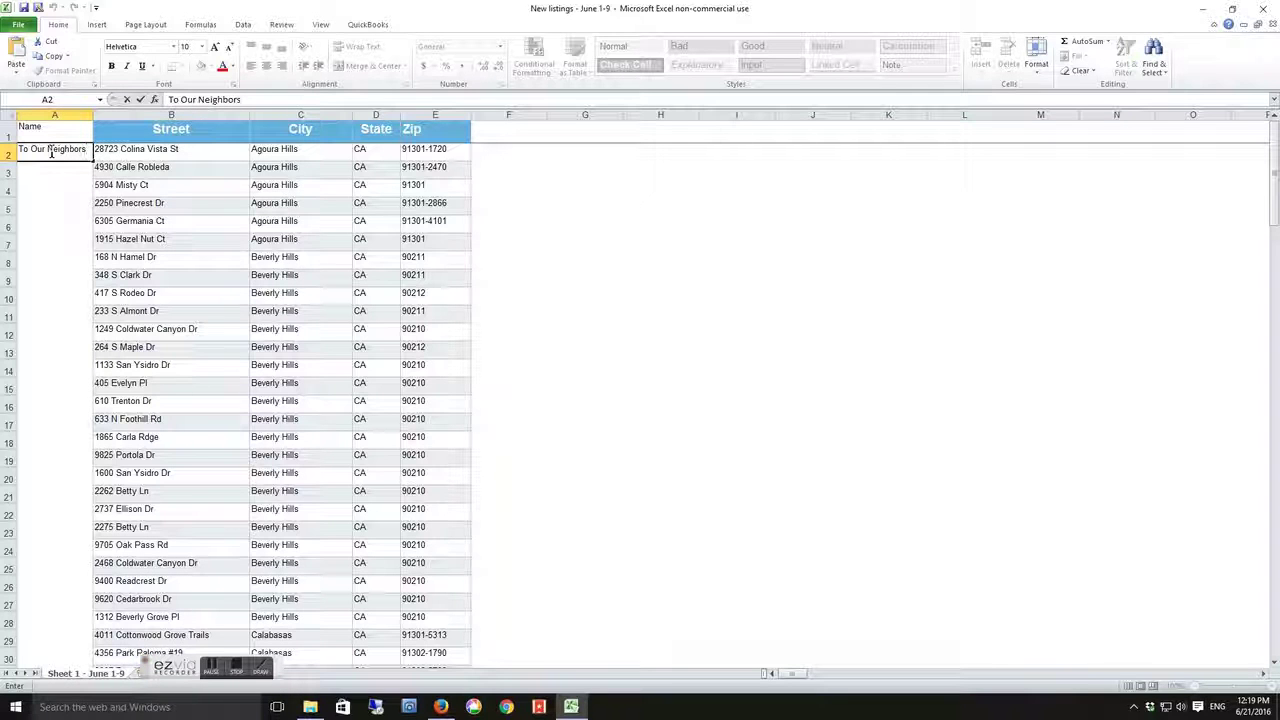
{"action": "left_click", "coordinate": [57, 171]}
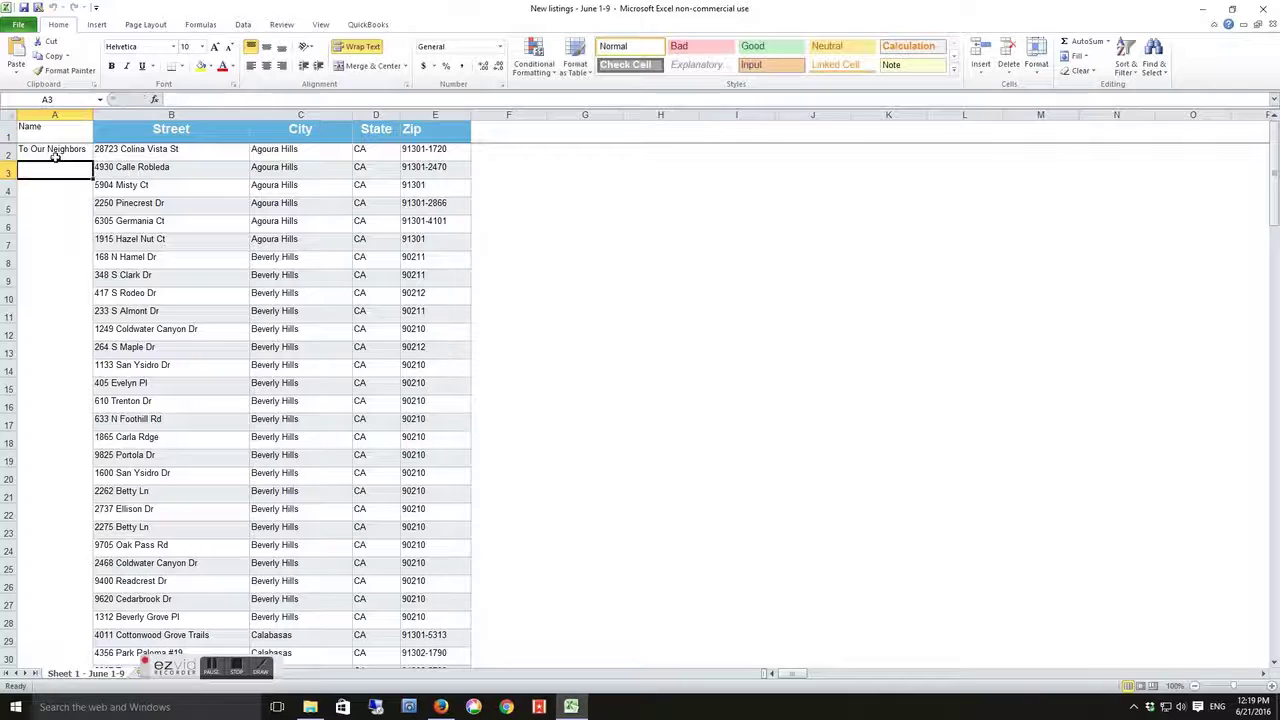
Copy 'To Our Neighbors' from A2 and paste it into A3 through A147.
{"action": "left_click", "coordinate": [57, 154]}
{"action": "right_click", "coordinate": [57, 154]}
{"action": "left_click", "coordinate": [88, 180]}
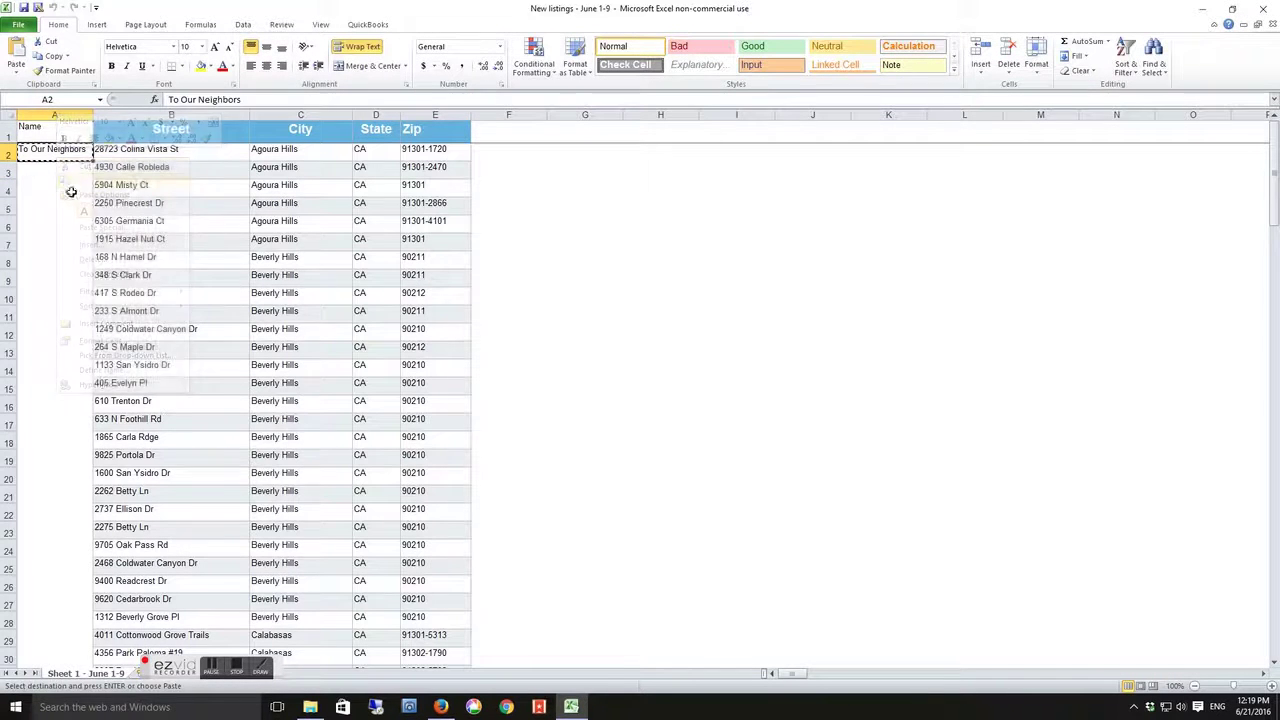
{"action": "left_click", "coordinate": [55, 172]}
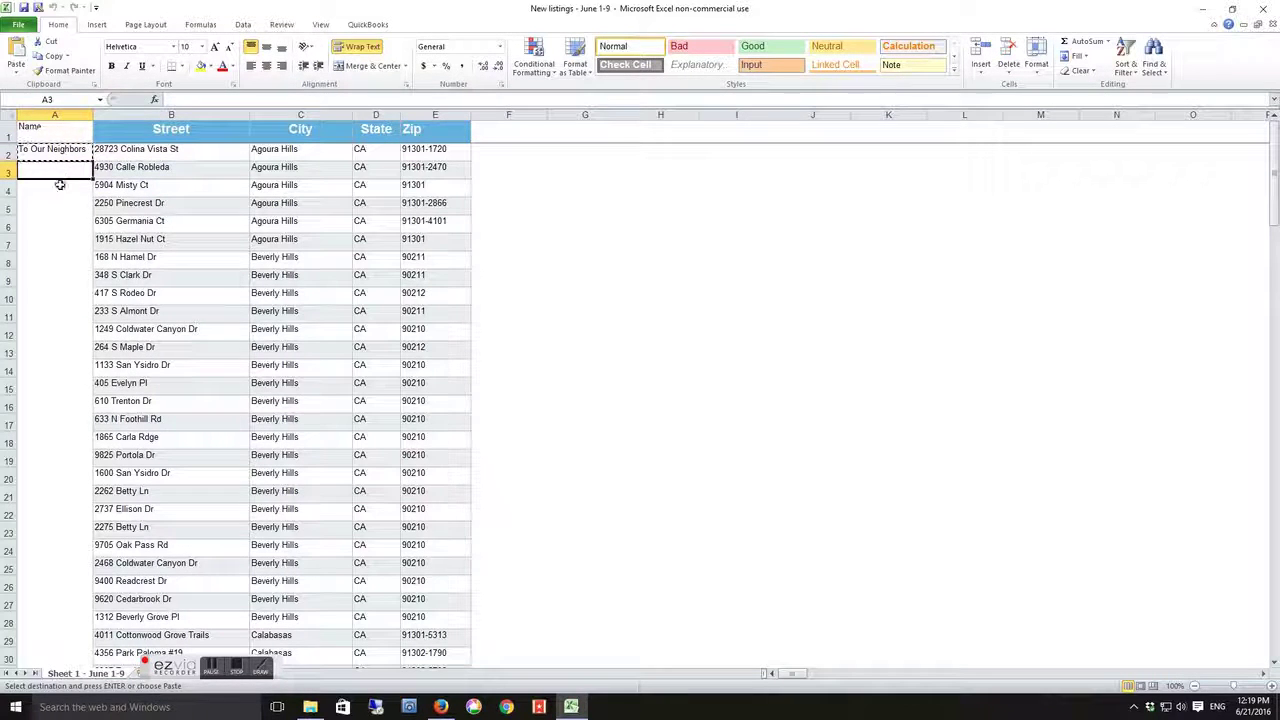
{"action": "scroll", "coordinate": [74, 294], "scroll_direction": "down", "scroll_amount": 20}
{"action": "scroll", "coordinate": [85, 350], "scroll_direction": "down", "scroll_amount": 20}
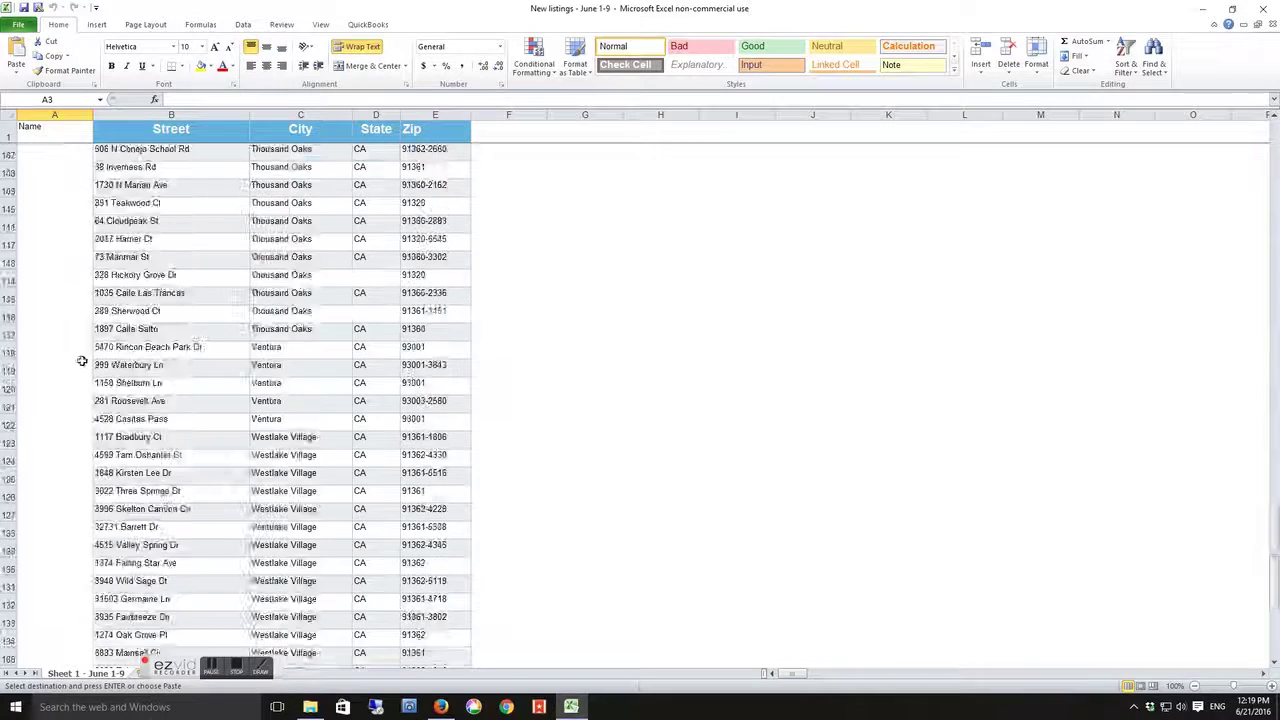
{"action": "scroll", "coordinate": [85, 368], "scroll_direction": "up", "scroll_amount": 5}
{"action": "left_click", "coordinate": [74, 366], "text": "shift"}
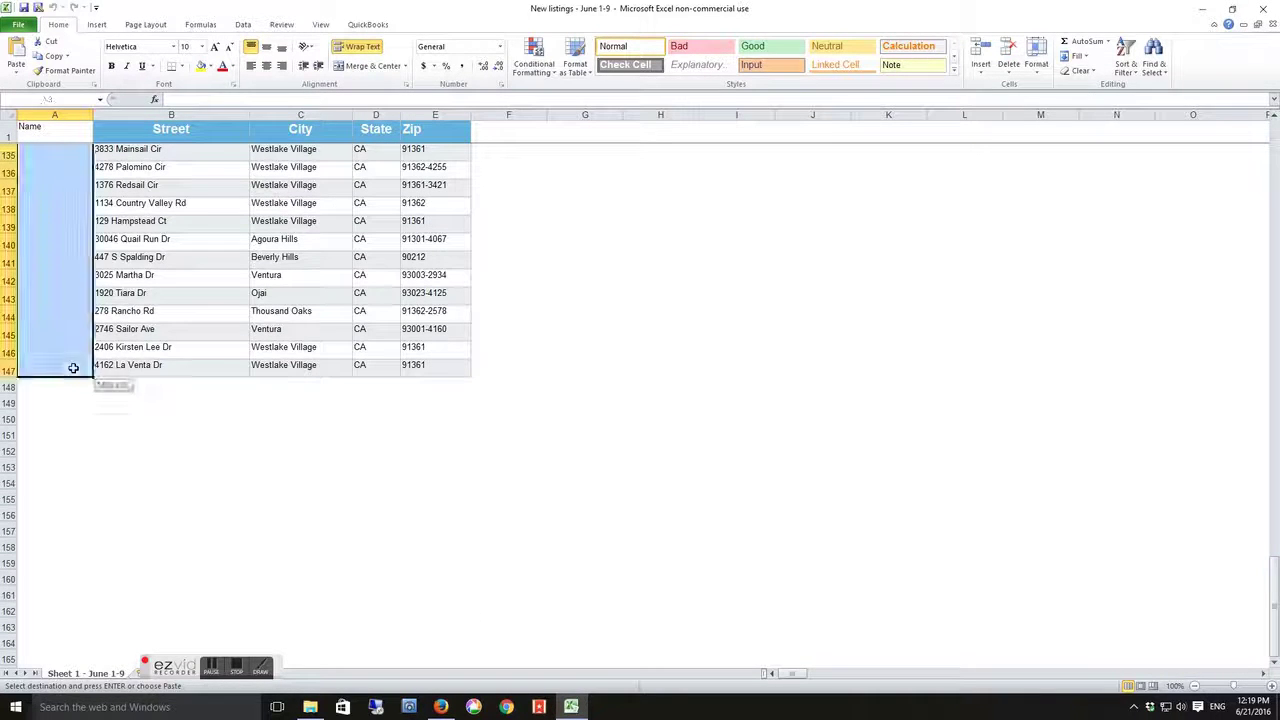
{"action": "right_click", "coordinate": [74, 362]}
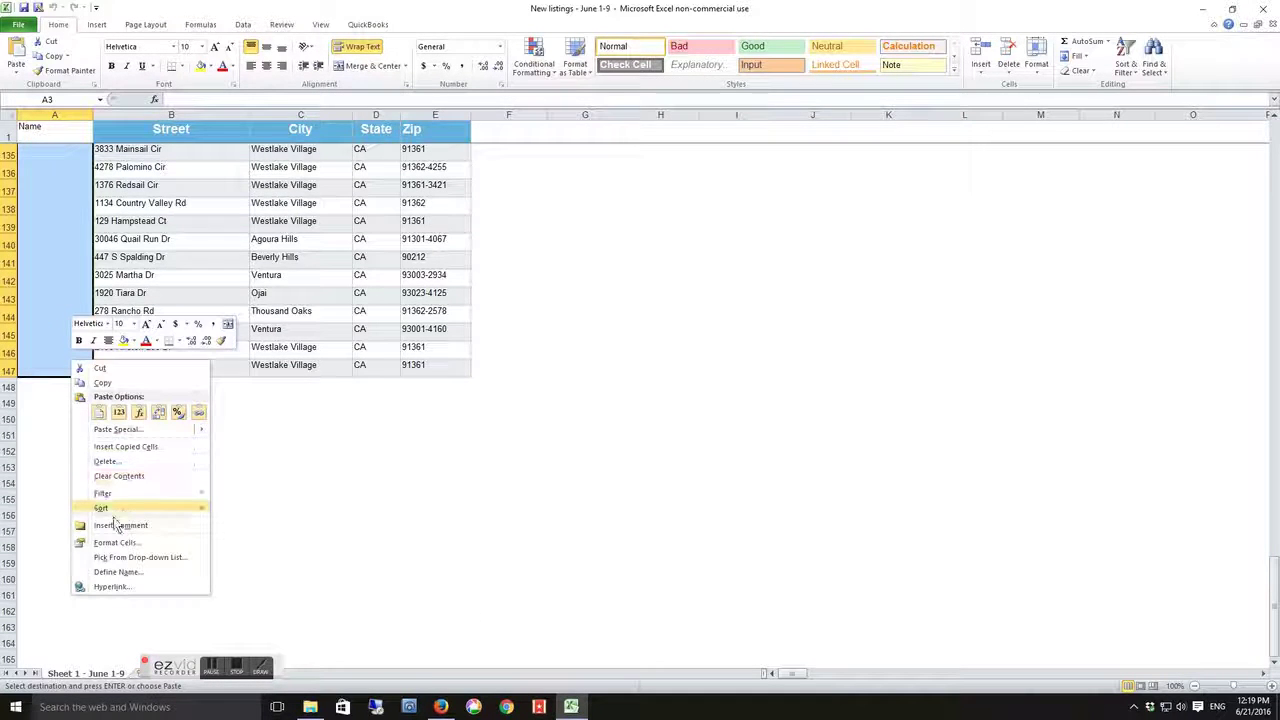
{"action": "left_click", "coordinate": [101, 412]}
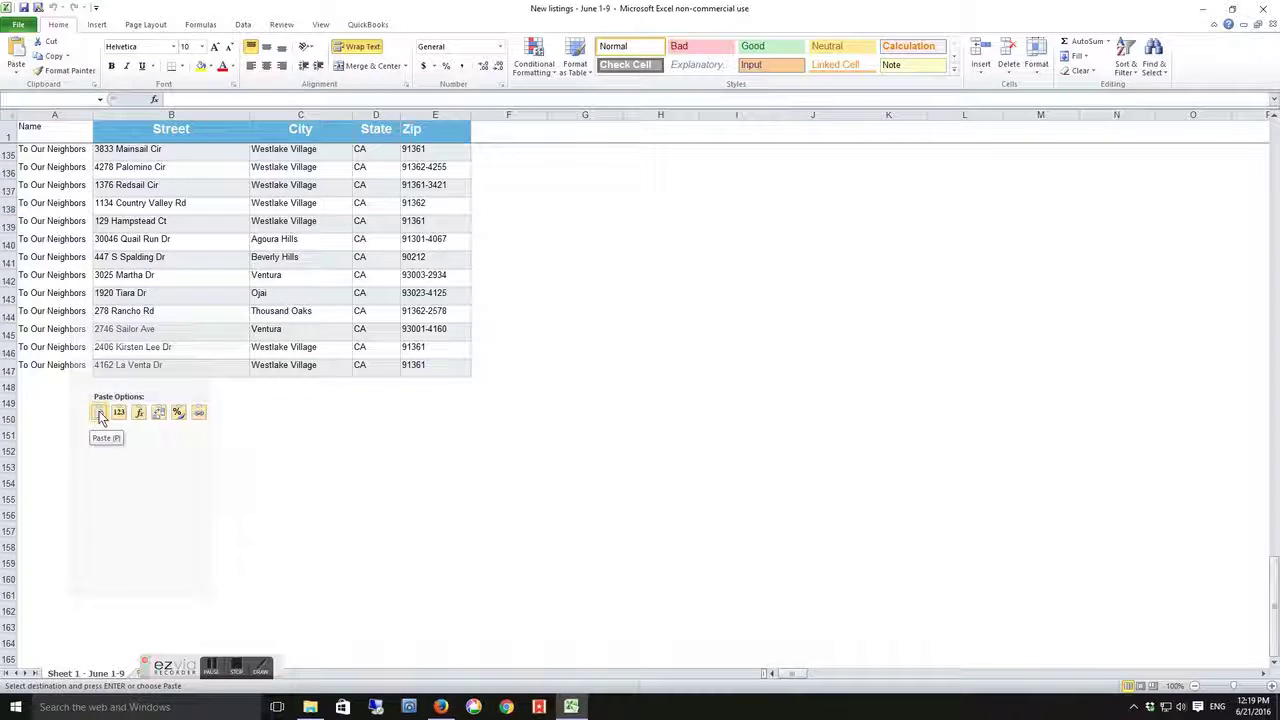
End copy mode, clear the selection, and close the workbook.
{"action": "scroll", "coordinate": [523, 226], "scroll_direction": "up", "scroll_amount": 12}
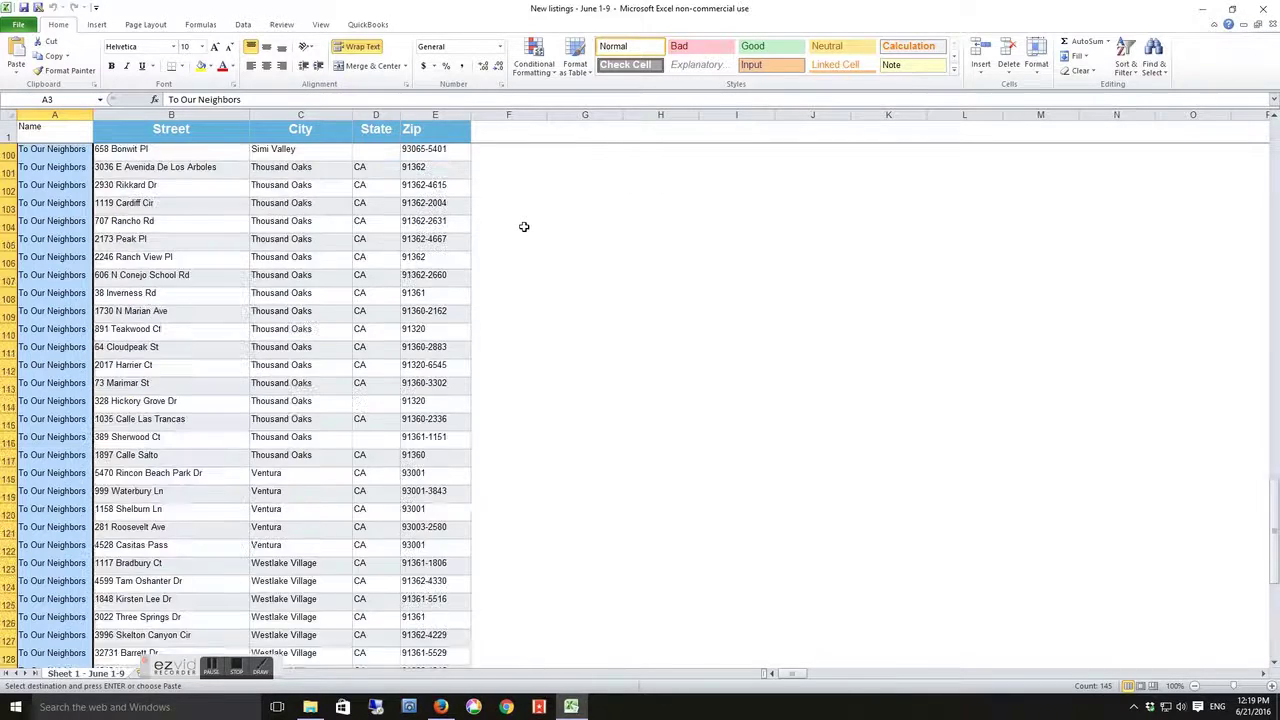
{"action": "scroll", "coordinate": [523, 226], "scroll_direction": "up", "scroll_amount": 20}
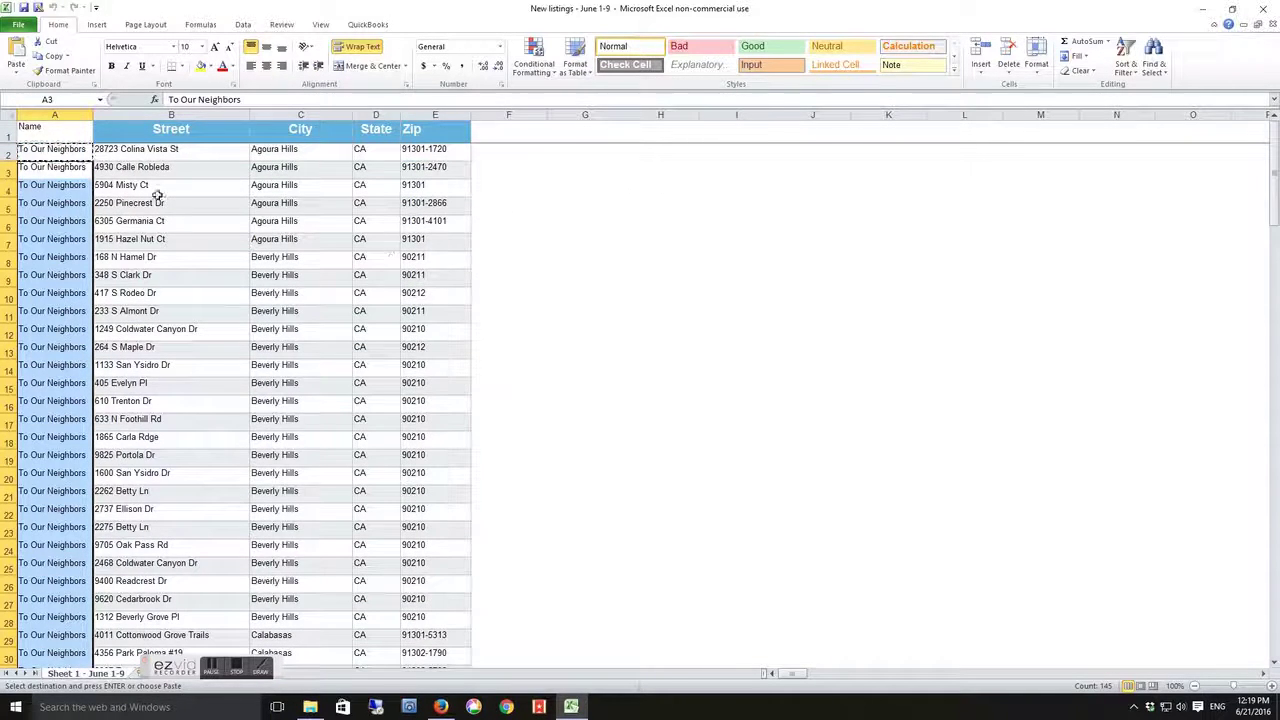
{"action": "key", "text": "Escape"}
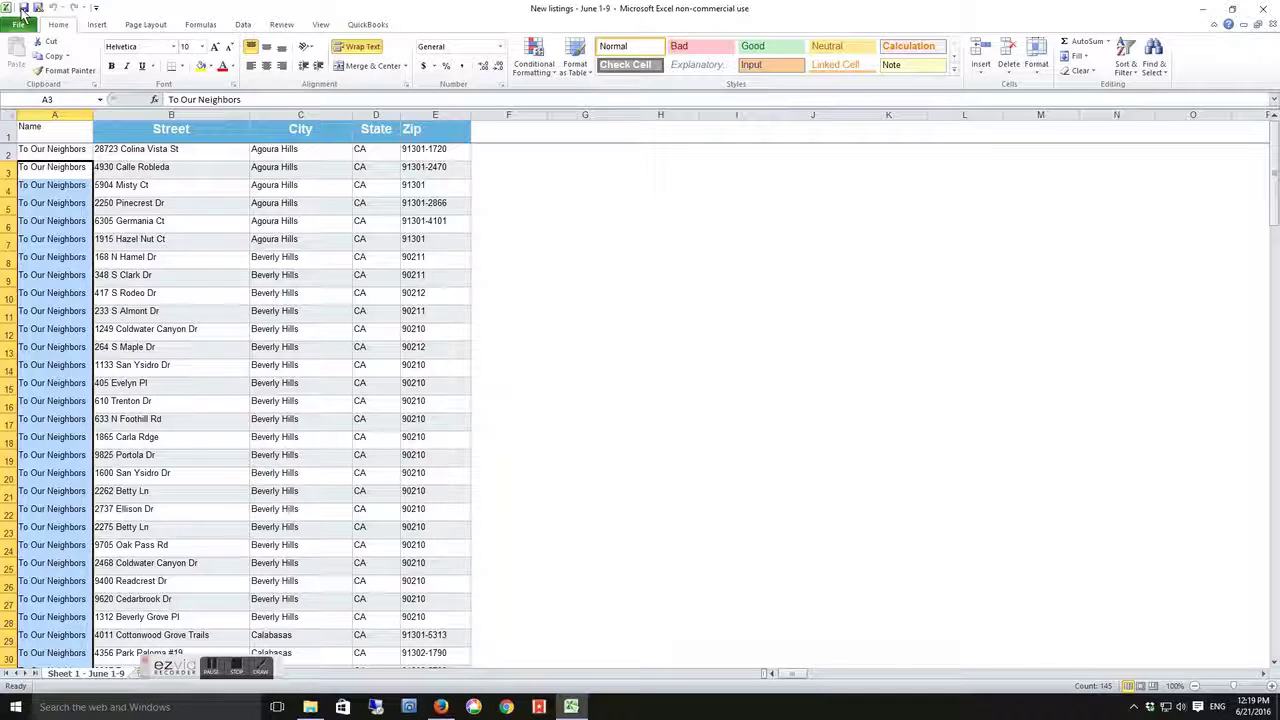
{"action": "left_click", "coordinate": [631, 172]}
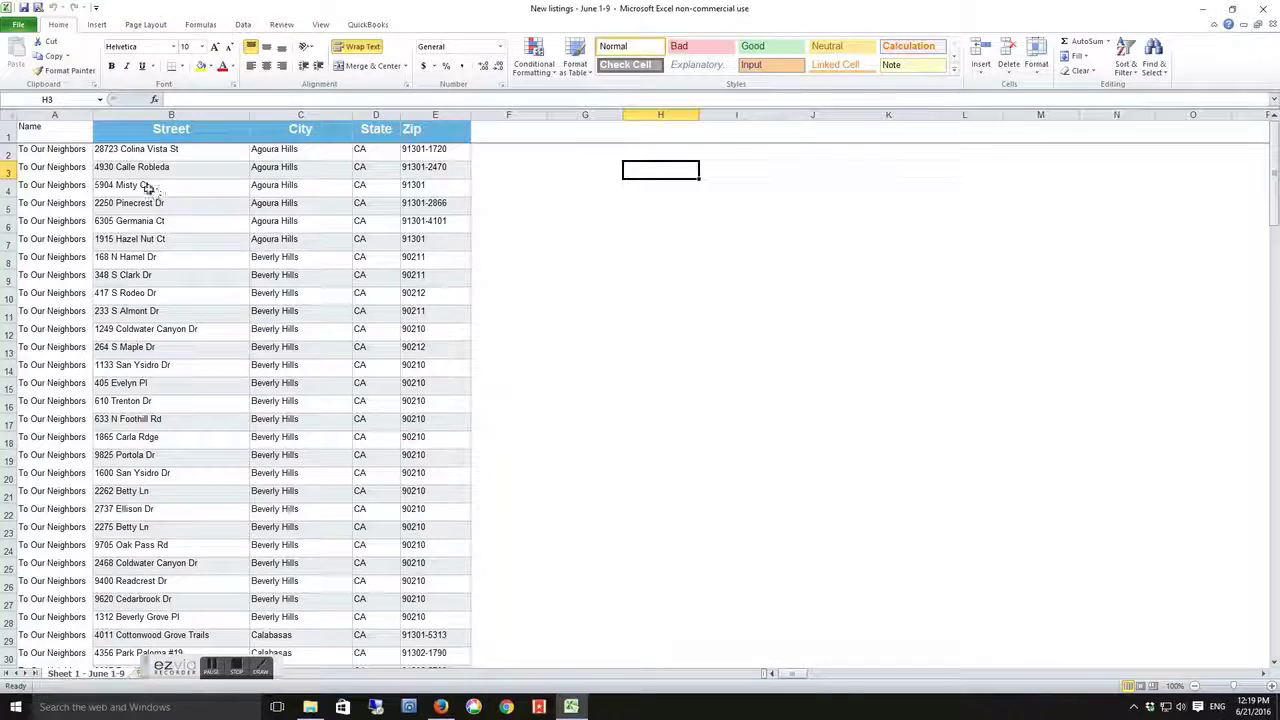
{"action": "left_click", "coordinate": [1262, 8]}
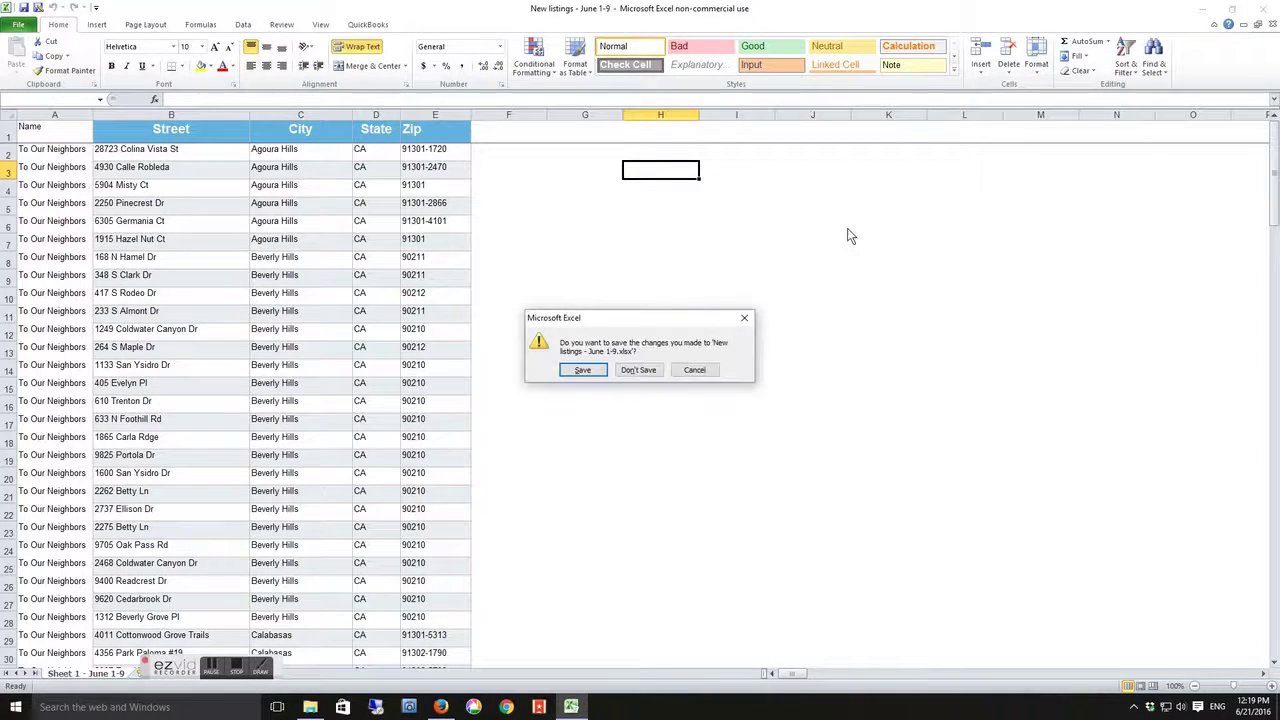
Save the listings workbook changes and close the Downloads window.
{"action": "left_click", "coordinate": [583, 368]}
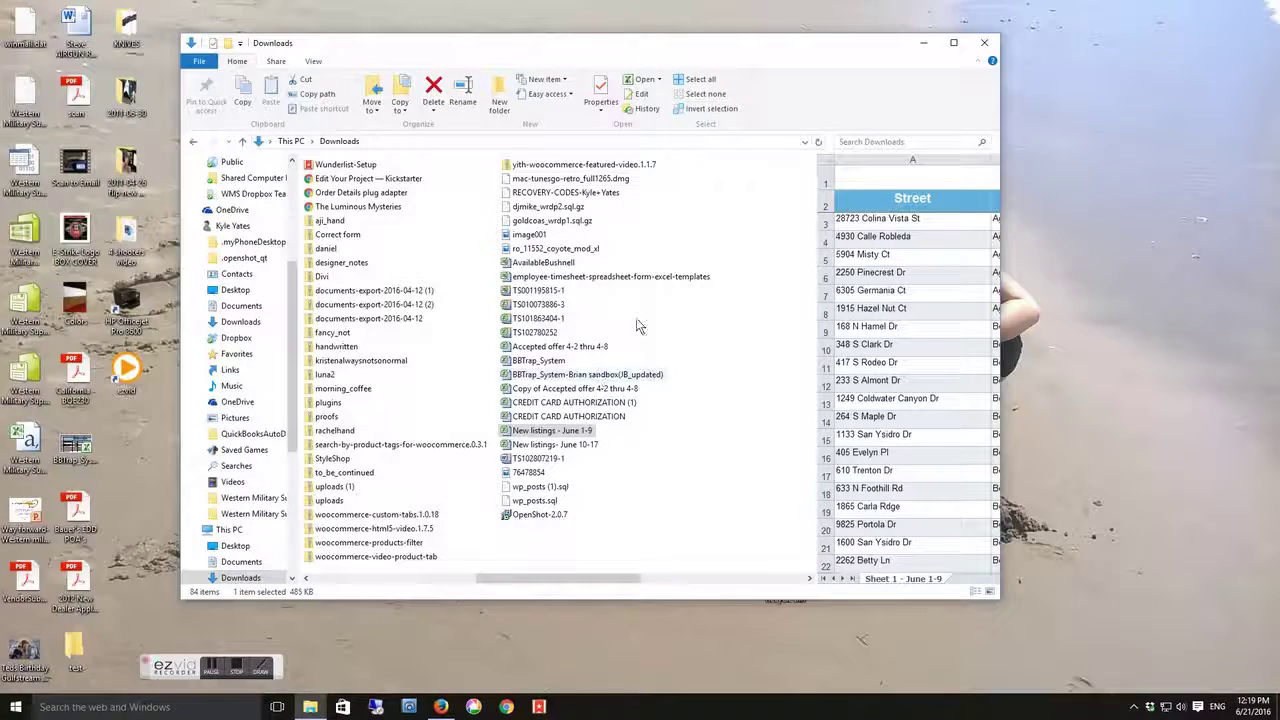
{"action": "left_click", "coordinate": [985, 44]}
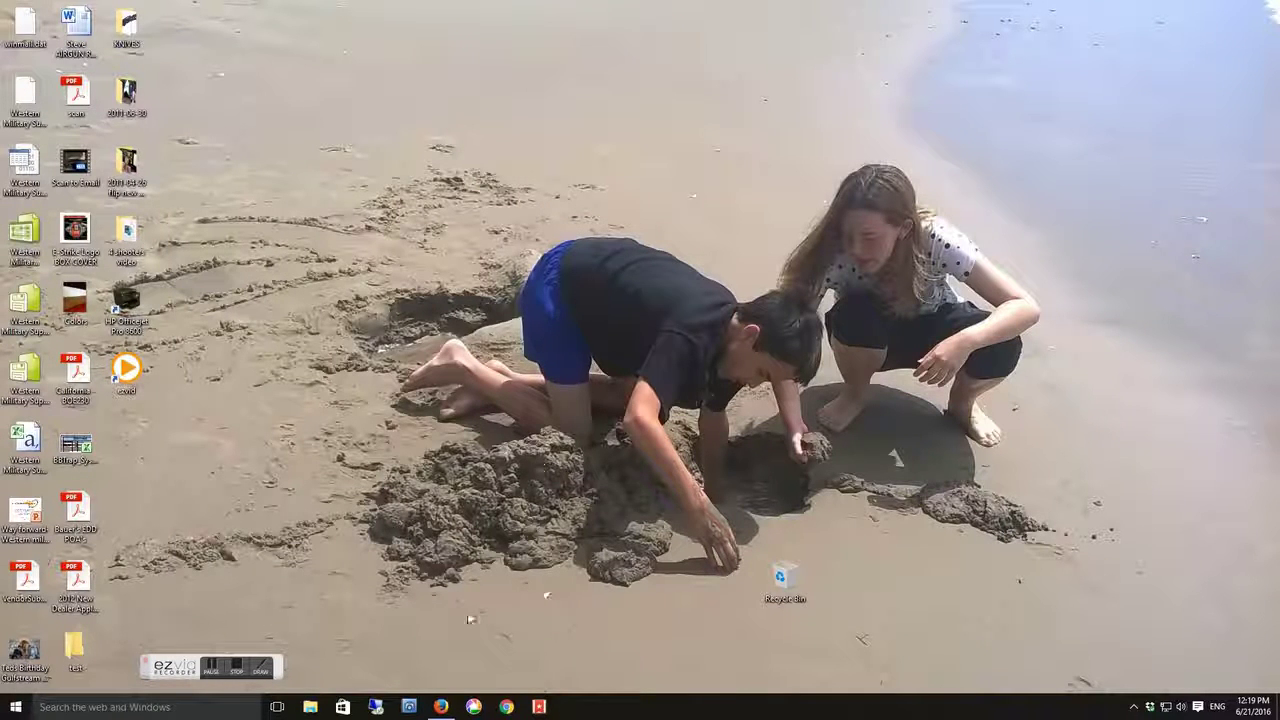
{"action": "left_click", "coordinate": [311, 707]}
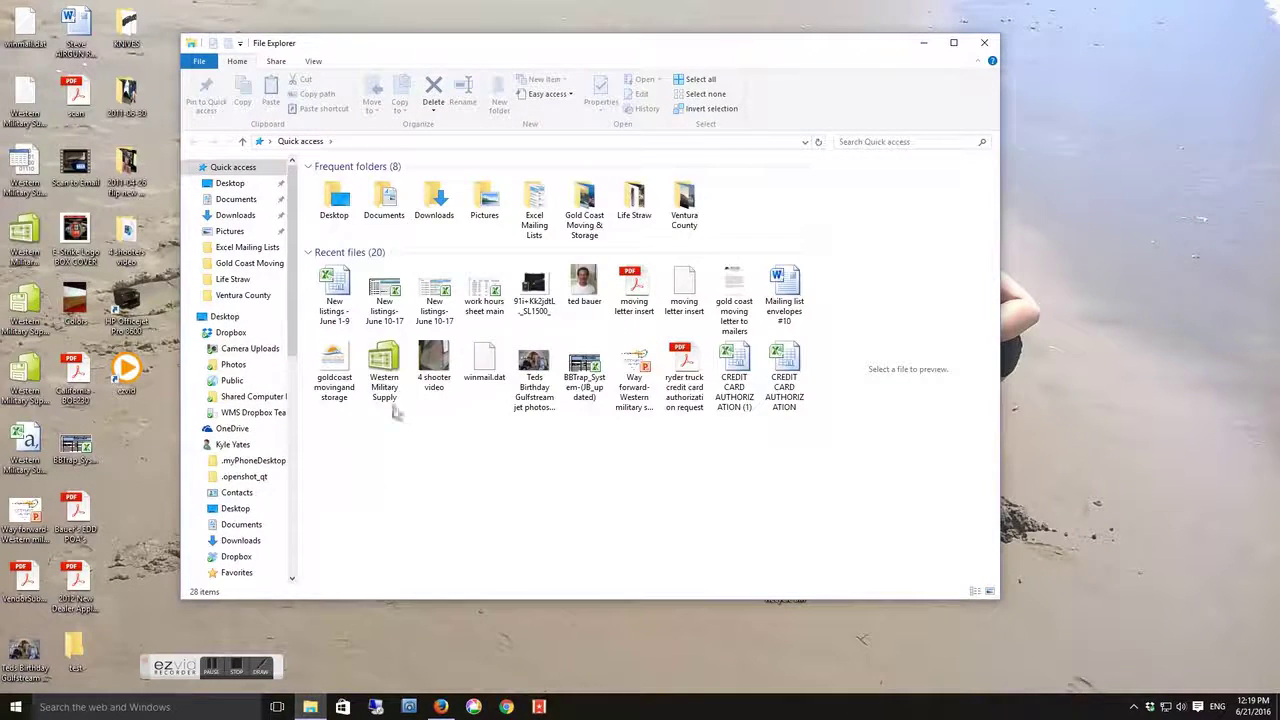
Open 'Mailing list envelopes #10' from Gold Coast Moving & Storage Files > Excel Mailing Lists > Mailing List Word File.
{"action": "double_click", "coordinate": [388, 207]}
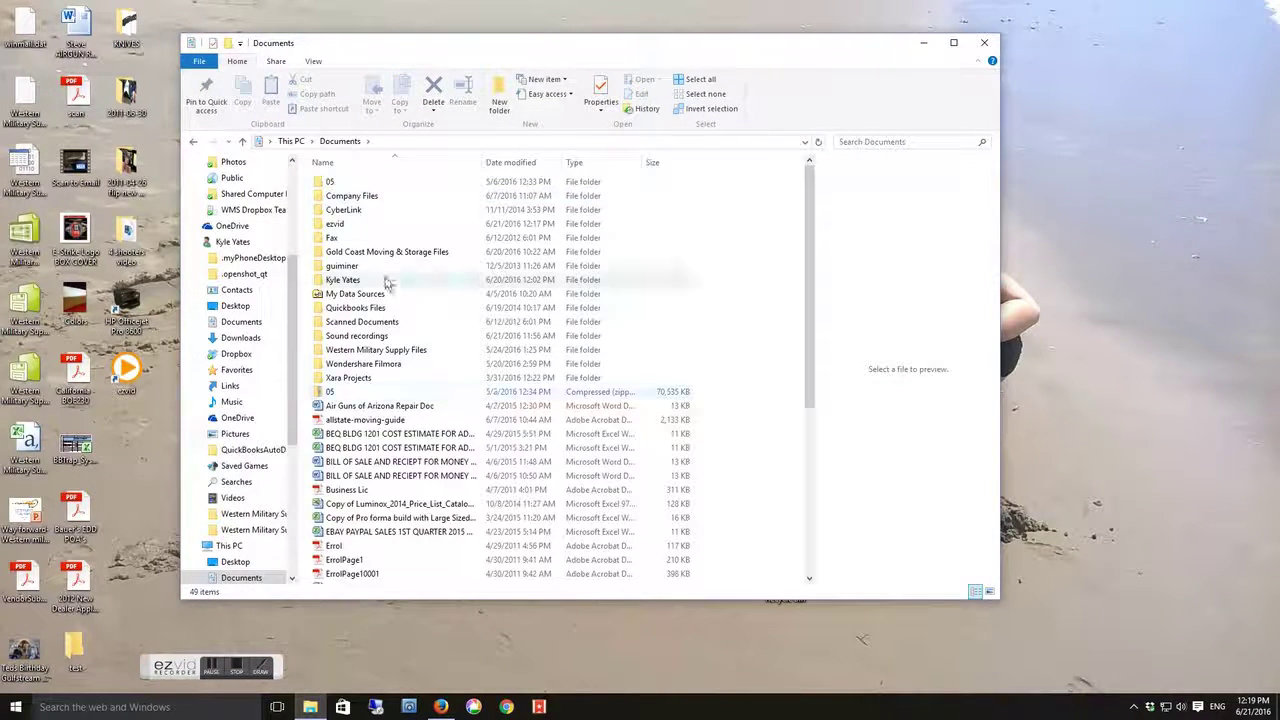
{"action": "double_click", "coordinate": [384, 255]}
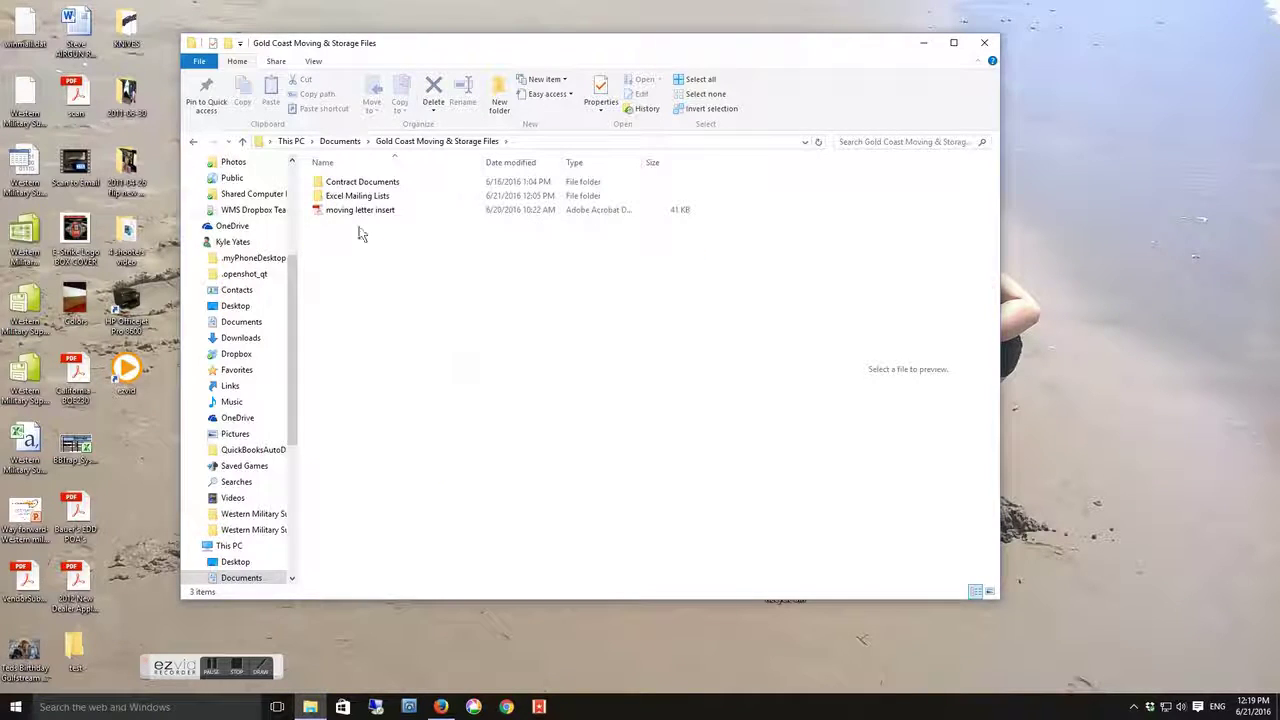
{"action": "double_click", "coordinate": [352, 196]}
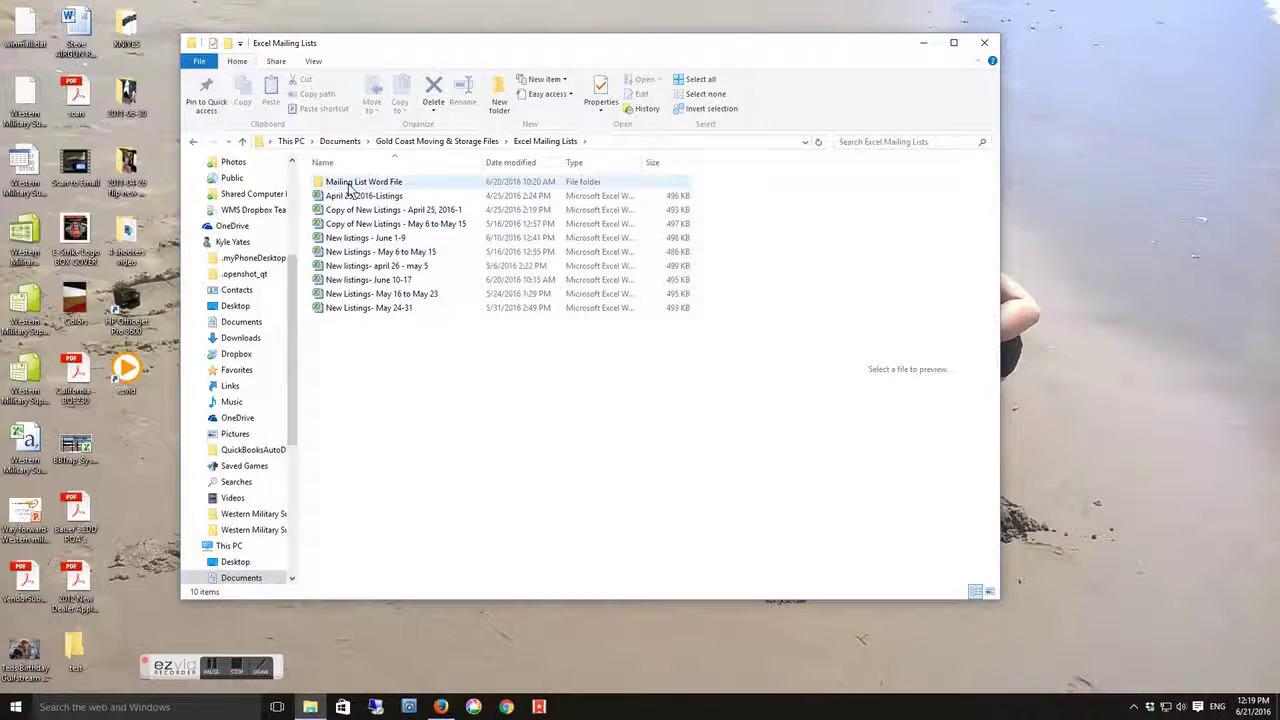
{"action": "double_click", "coordinate": [352, 184]}
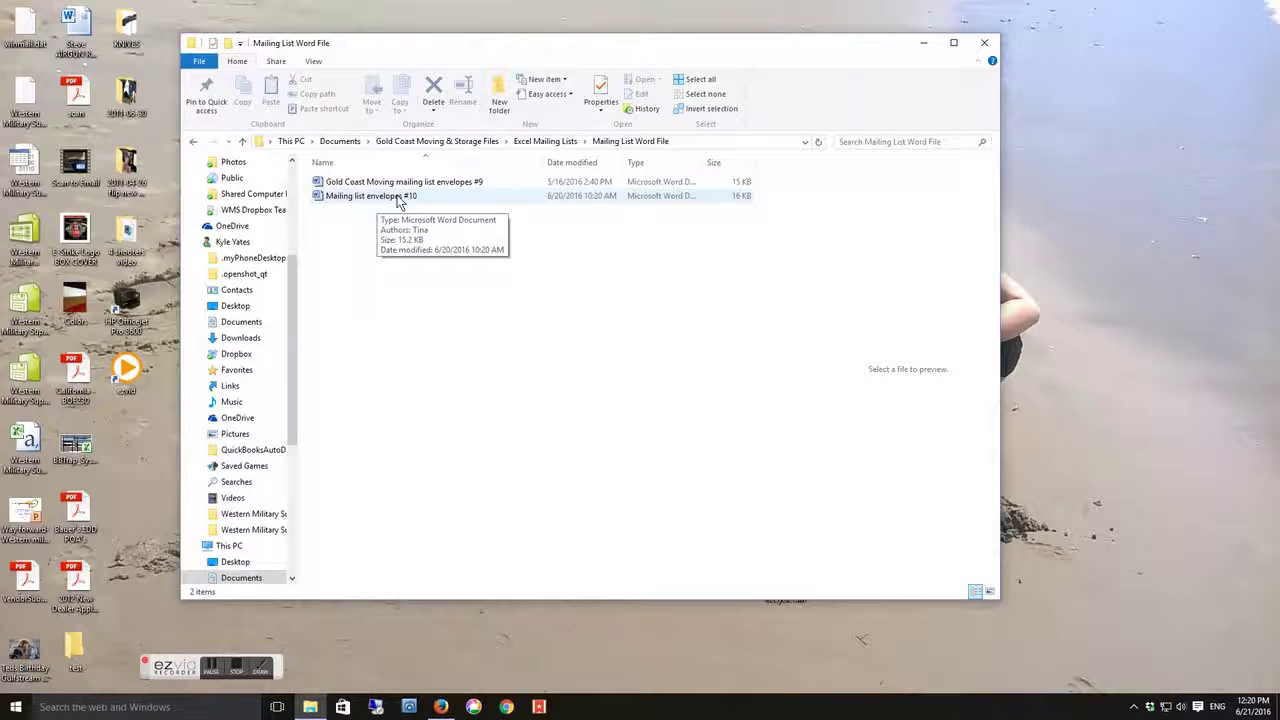
{"action": "double_click", "coordinate": [398, 200]}
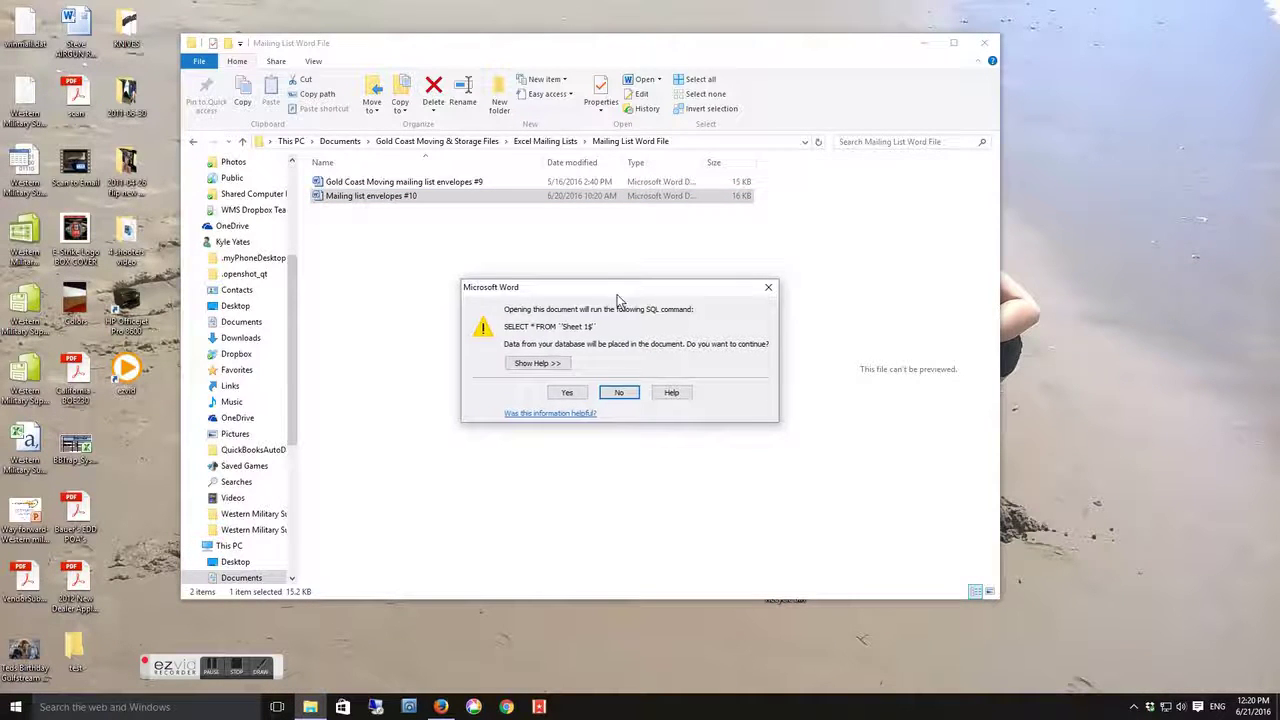
Accept the Sheet1$ data query, maximize Word, select the recipient address, and show Mailings.
{"action": "left_click", "coordinate": [567, 394]}
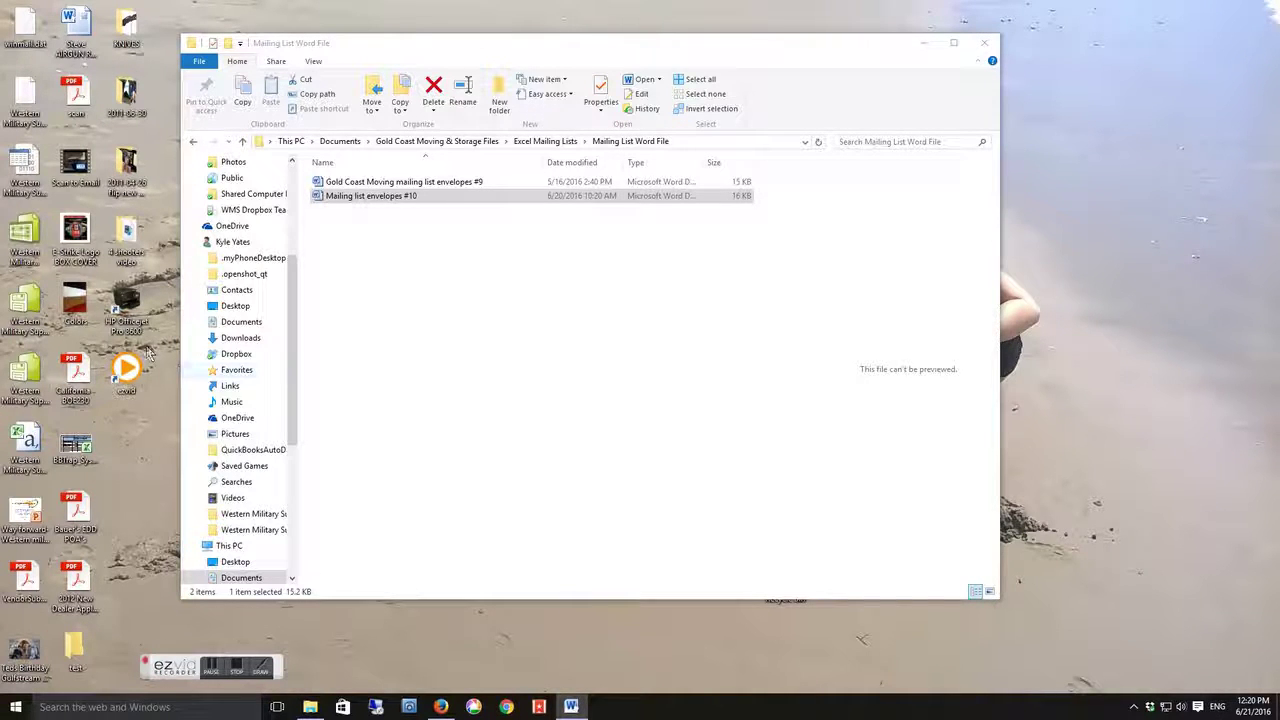
{"action": "left_click_drag", "start_coordinate": [308, 20], "coordinate": [636, 20]}
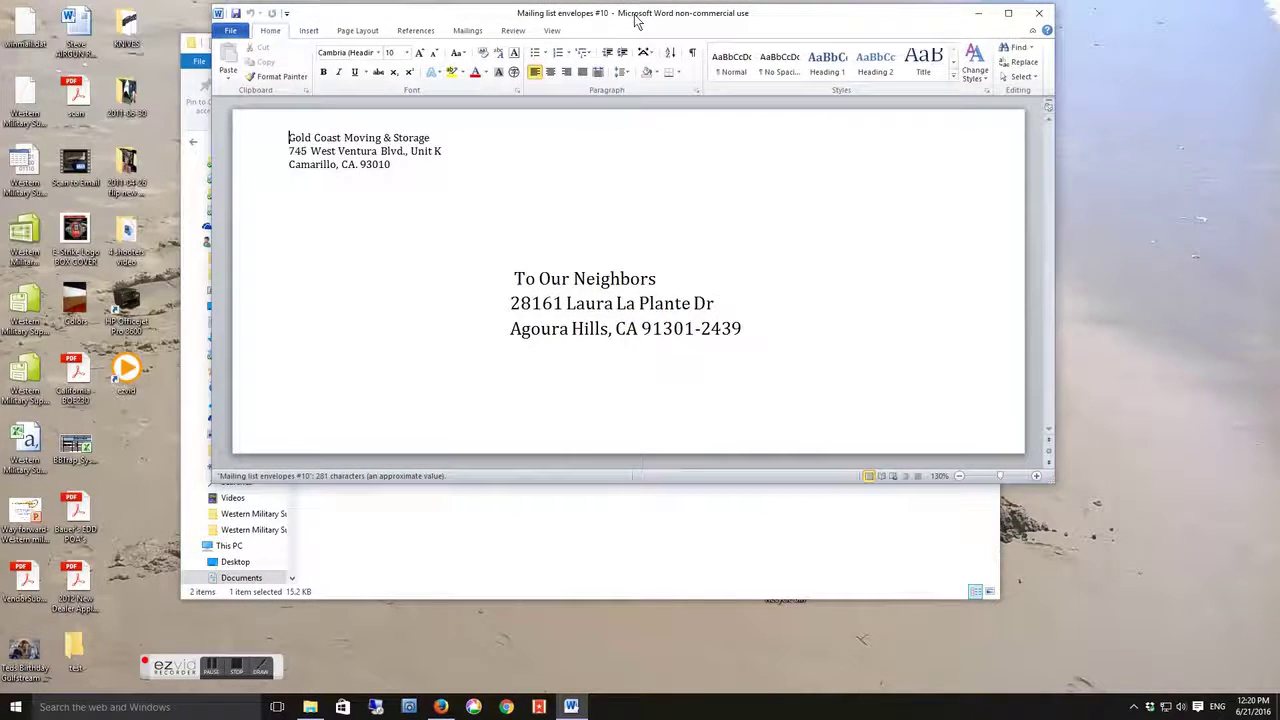
{"action": "double_click", "coordinate": [622, 18]}
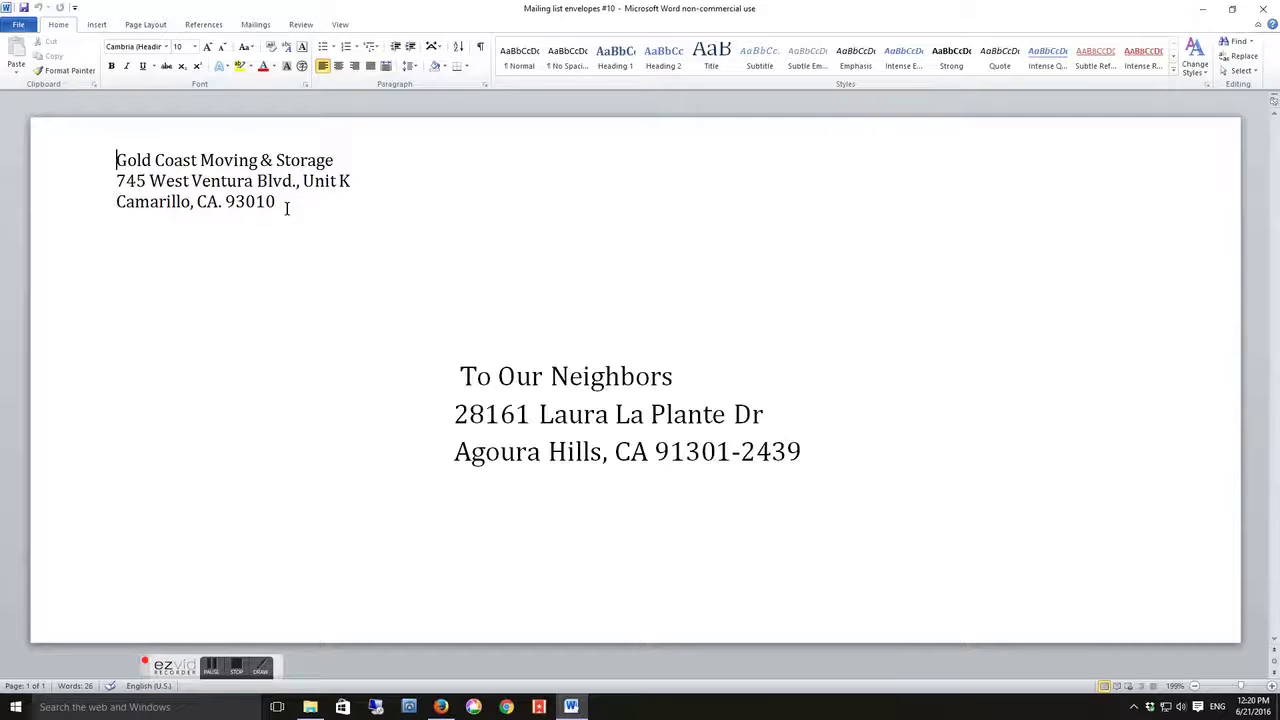
{"action": "left_click", "coordinate": [463, 379]}
{"action": "key", "text": "ctrl+a"}
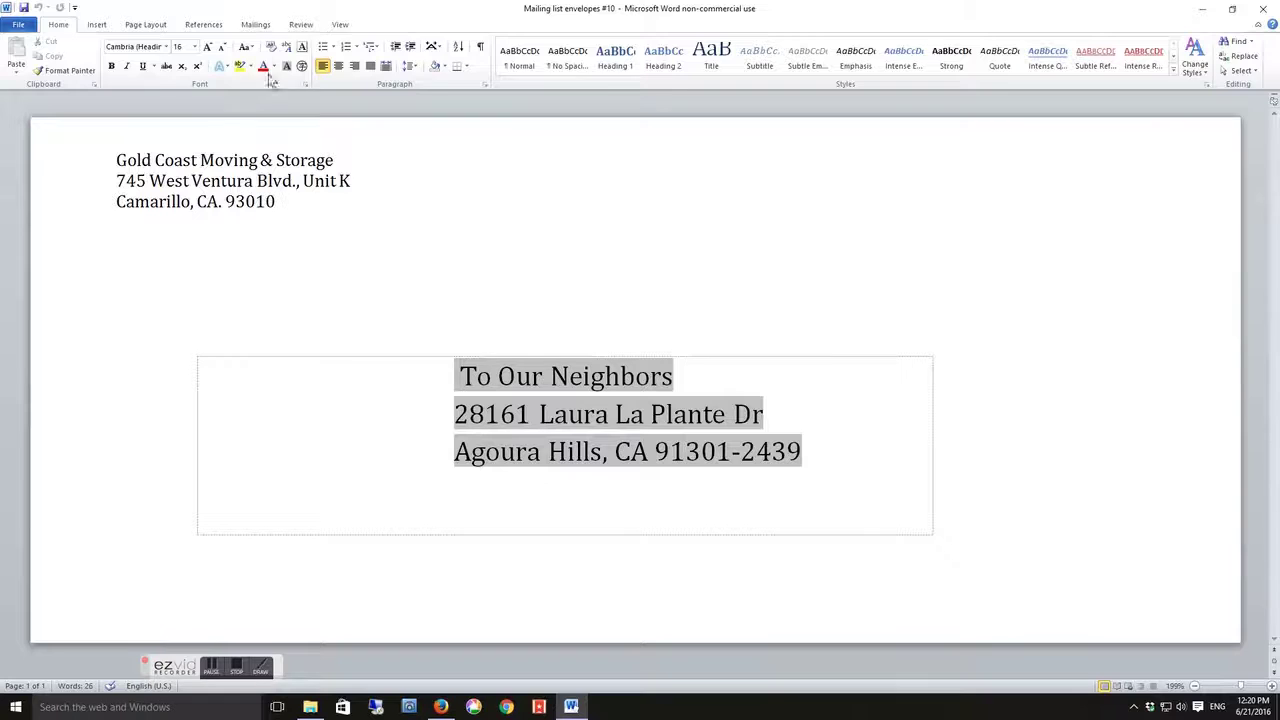
{"action": "left_click", "coordinate": [256, 25]}
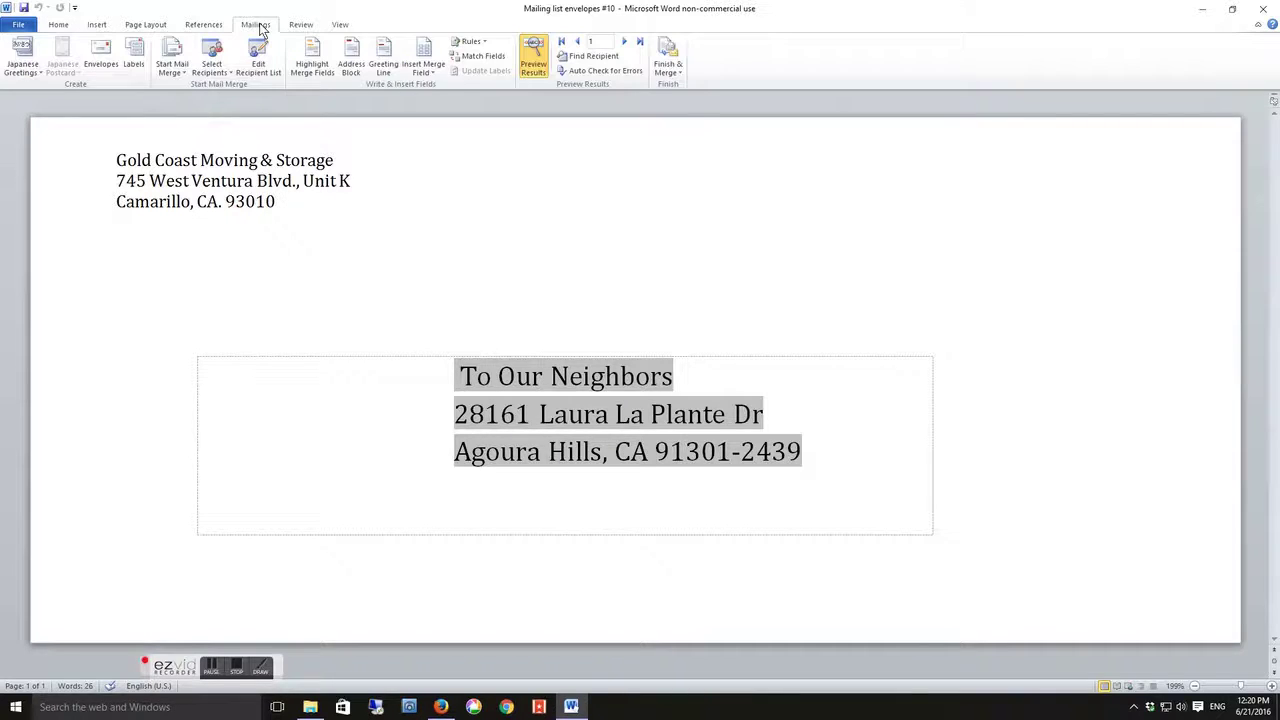
Use the existing 'New listings- June 10-17' spreadsheet in Excel Mailing Lists as recipients.
{"action": "left_click", "coordinate": [231, 75]}
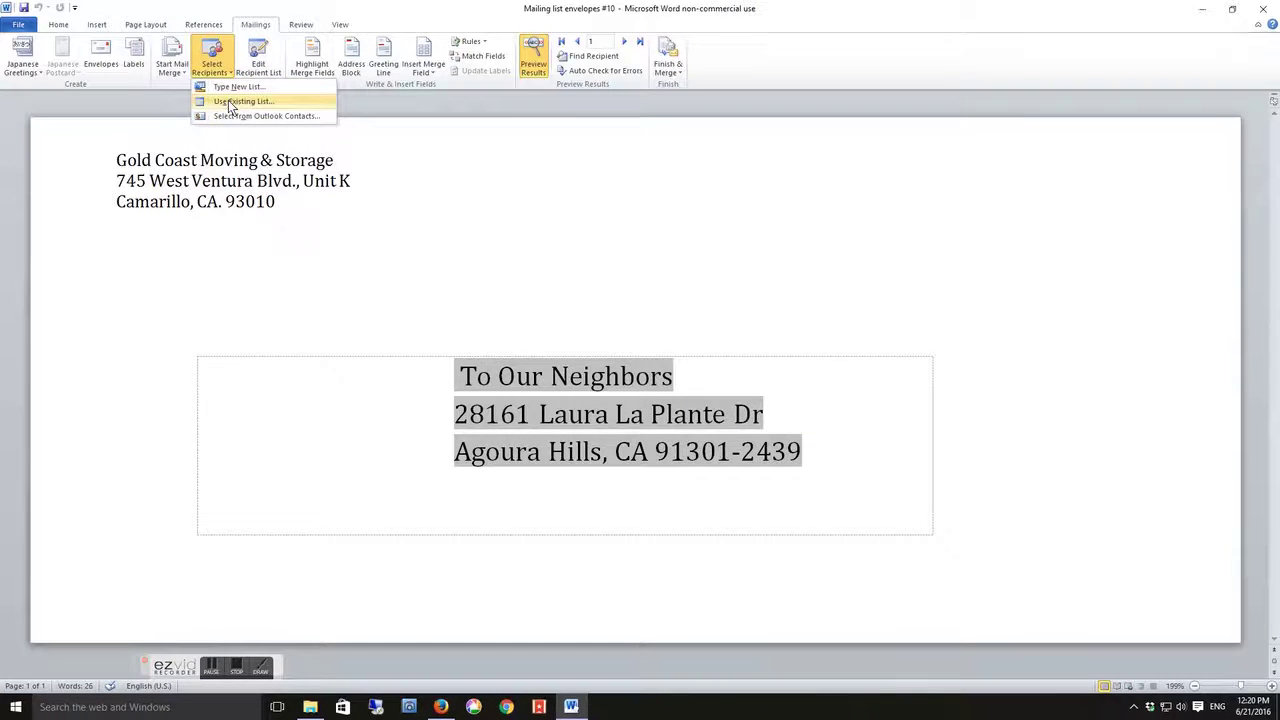
{"action": "left_click", "coordinate": [229, 101]}
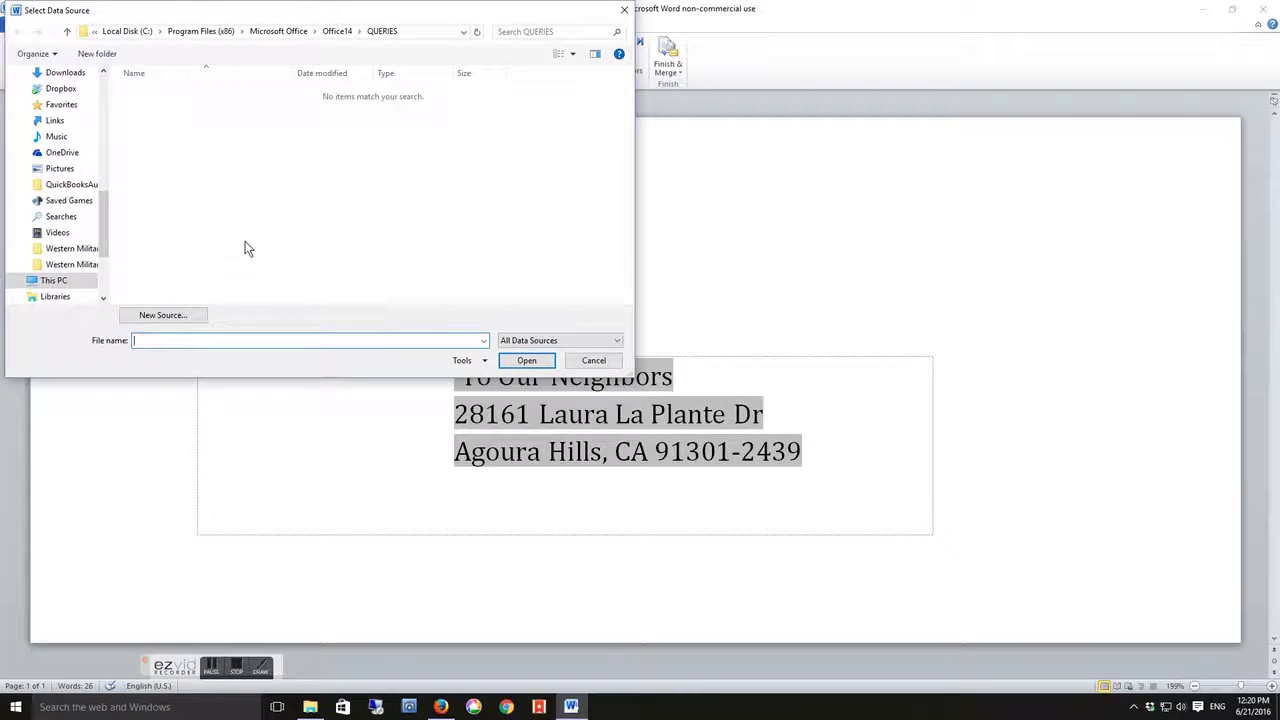
{"action": "left_click_drag", "start_coordinate": [107, 190], "coordinate": [127, 92]}
{"action": "left_click", "coordinate": [58, 108]}
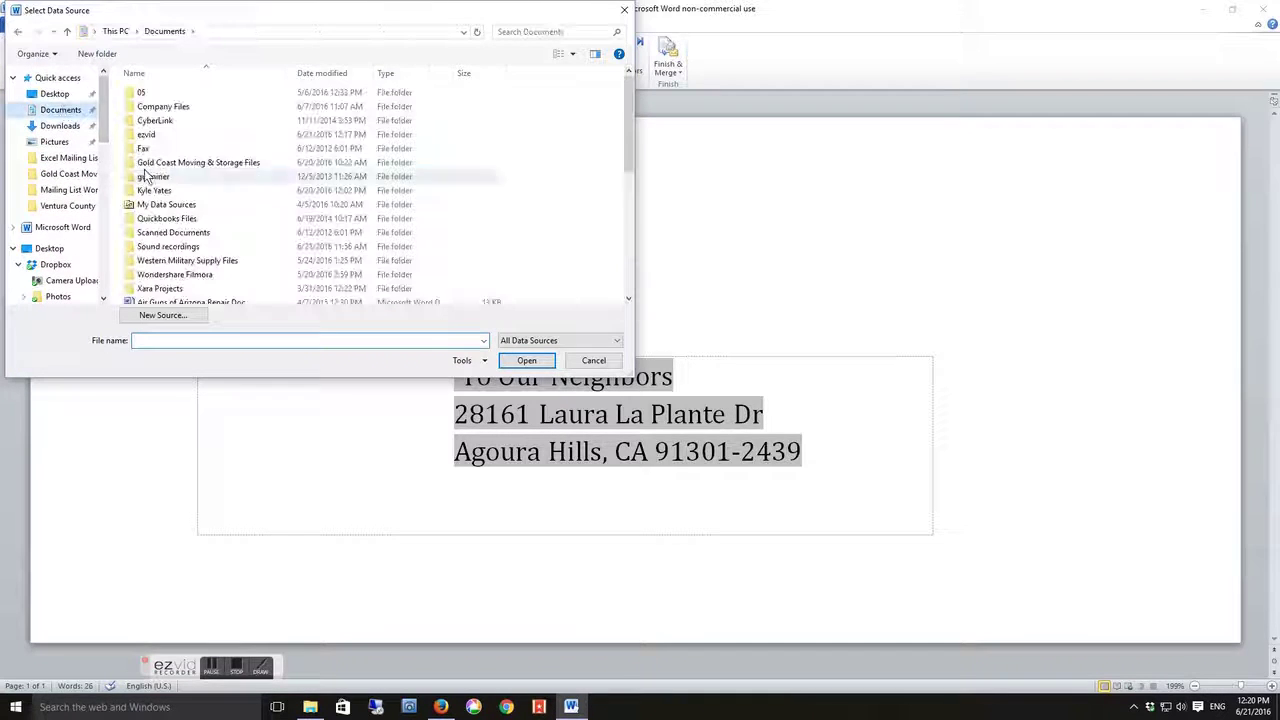
{"action": "double_click", "coordinate": [155, 165]}
{"action": "double_click", "coordinate": [152, 107]}
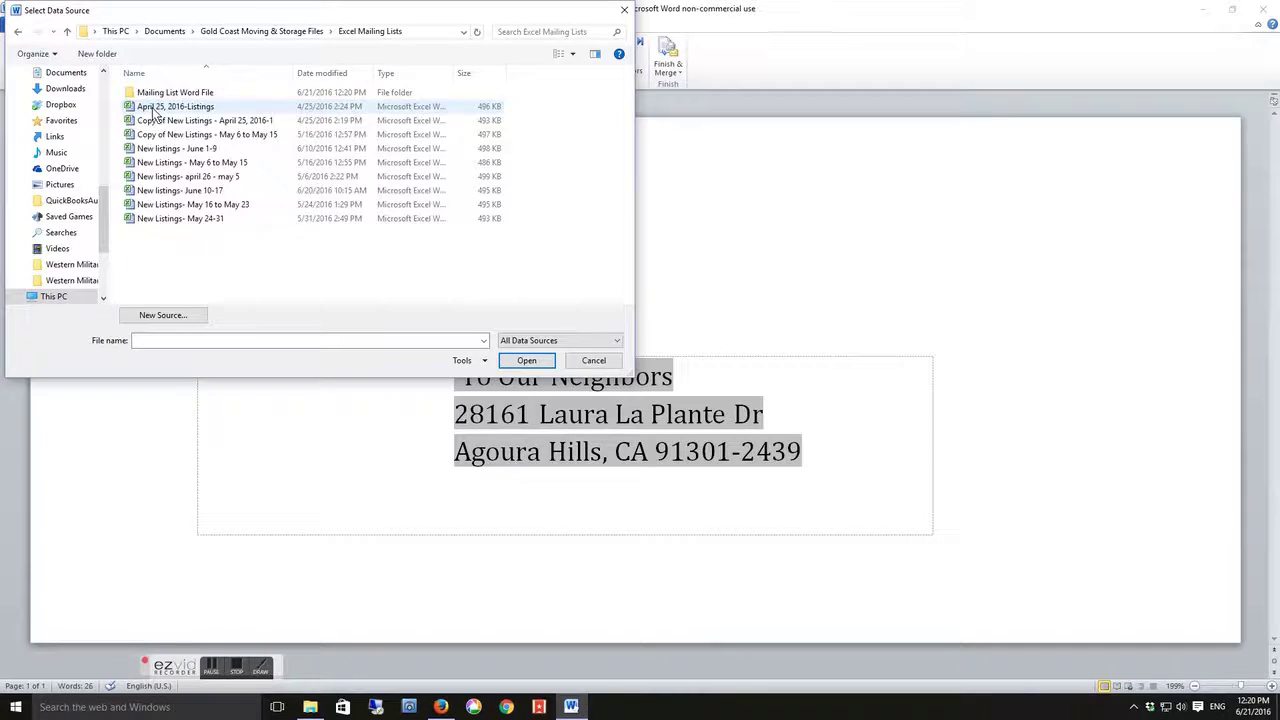
{"action": "double_click", "coordinate": [176, 191]}
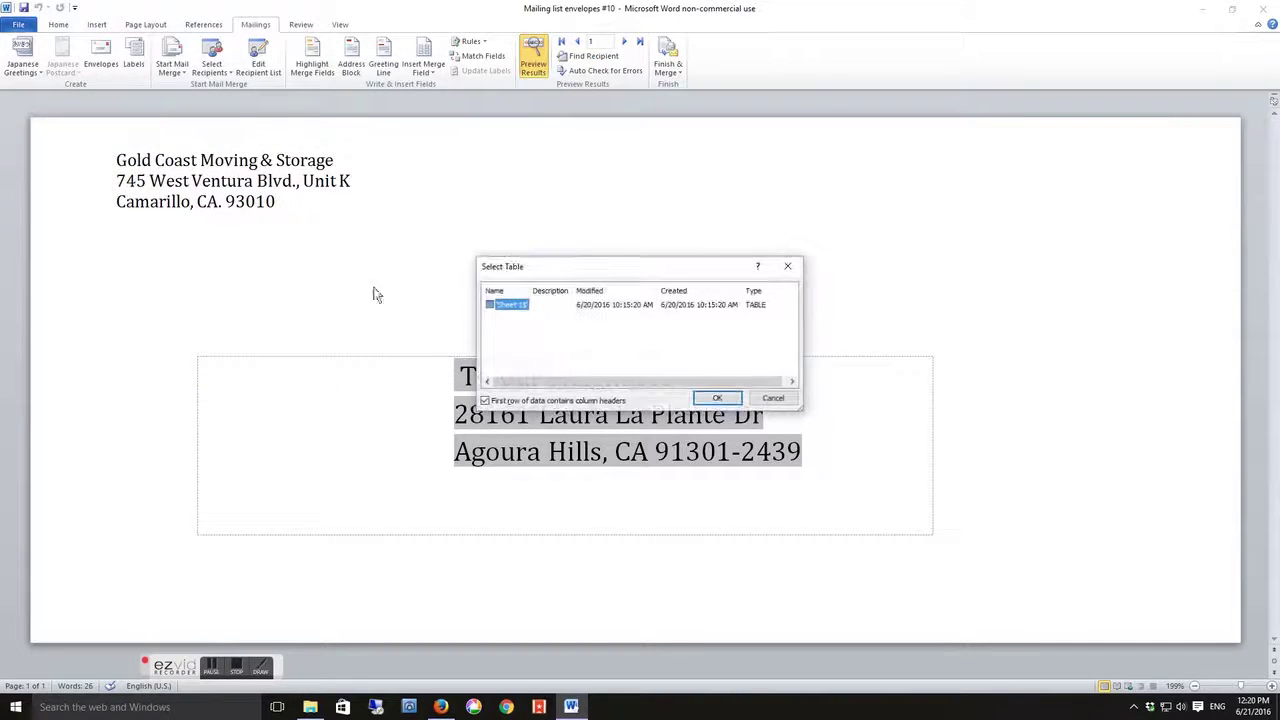
Confirm the Sheet1$ table and merge all envelope records to the printer.
{"action": "left_click", "coordinate": [718, 399]}
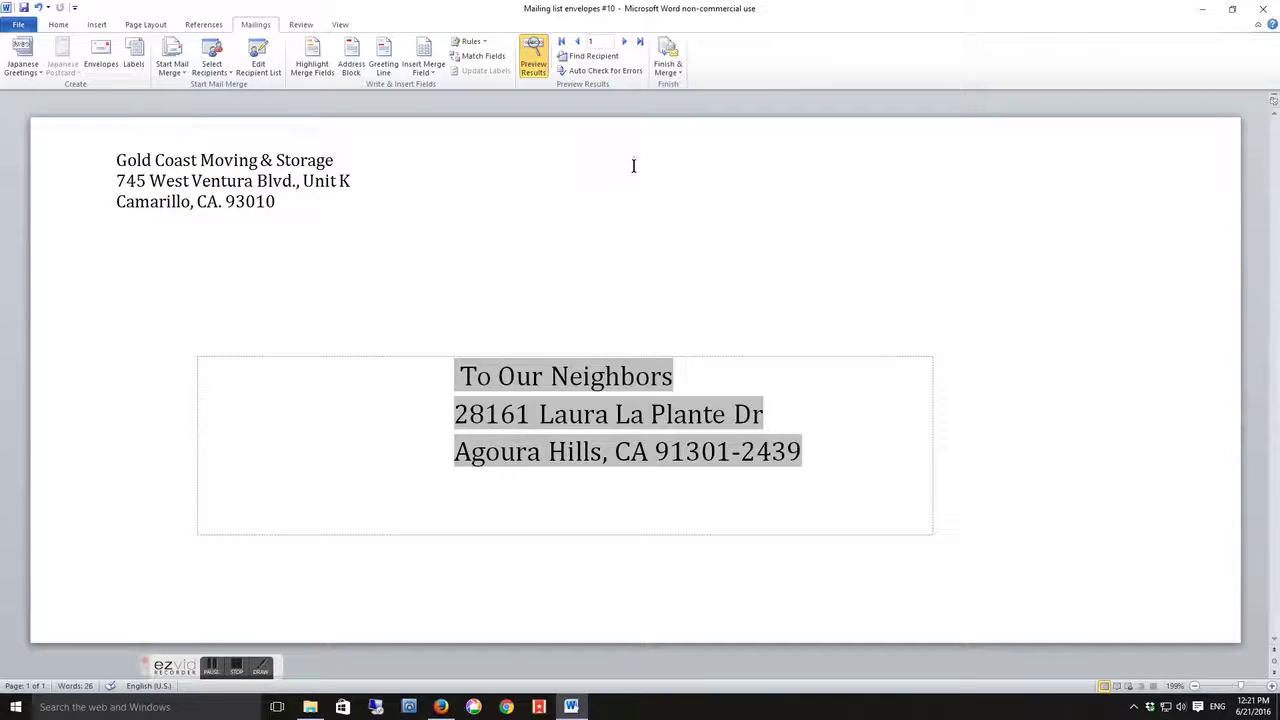
{"action": "left_click", "coordinate": [680, 77]}
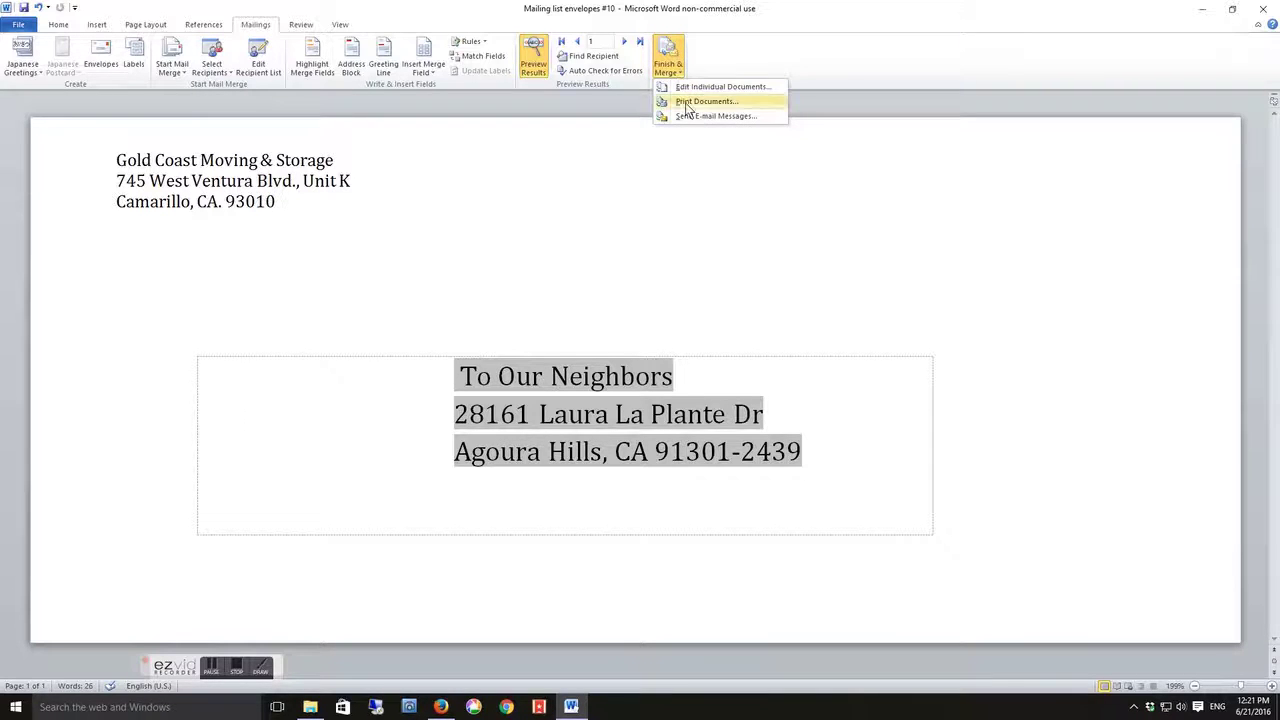
{"action": "left_click", "coordinate": [687, 104]}
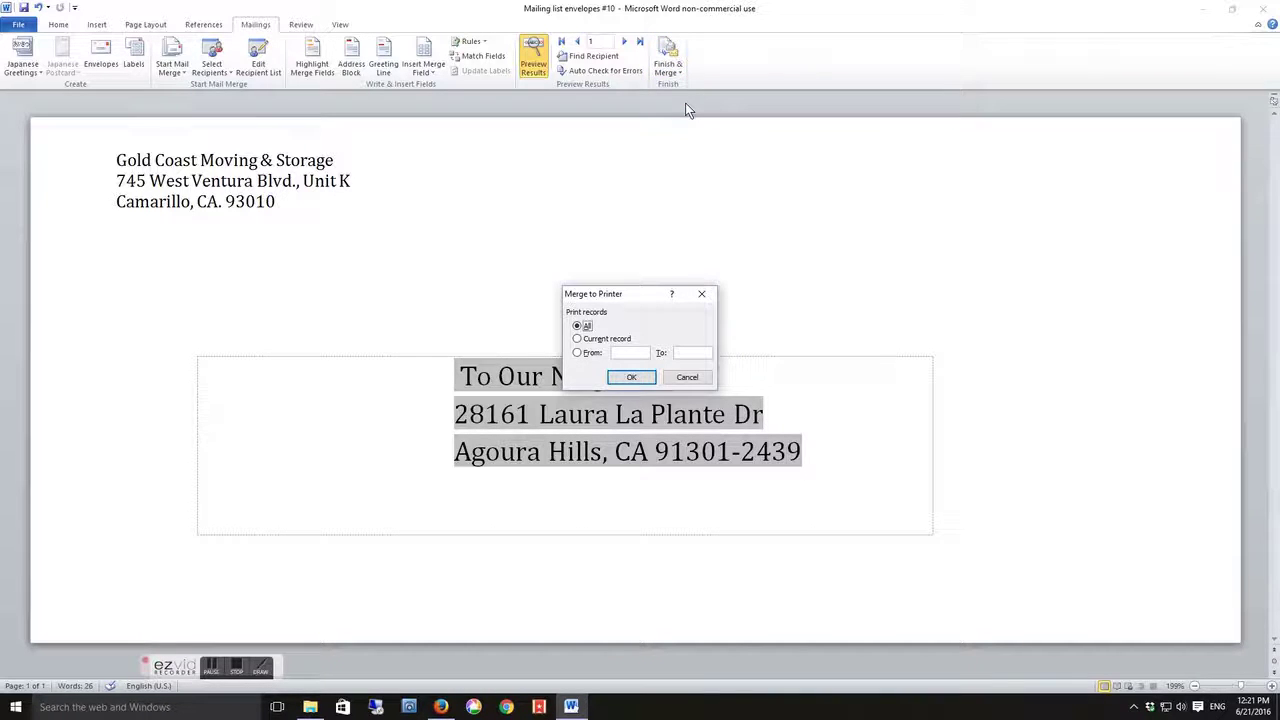
{"action": "left_click", "coordinate": [630, 378]}
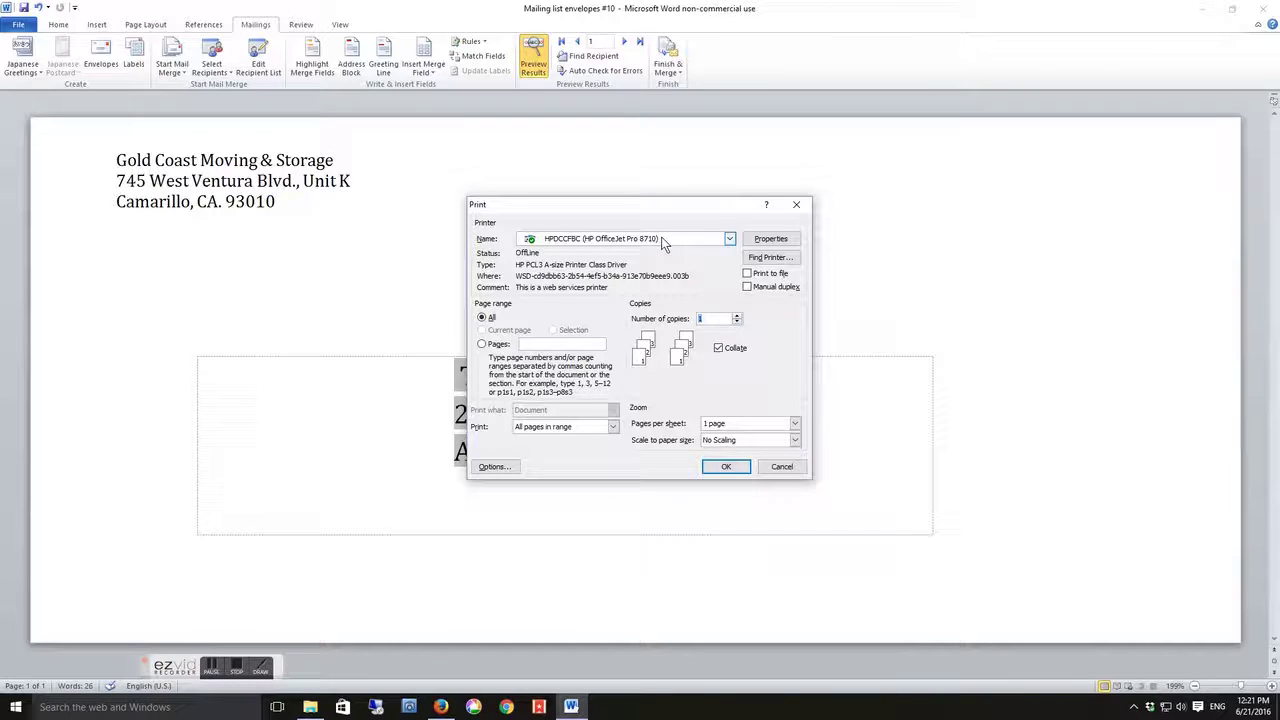
Cancel printing, then close 'Mailing list envelopes #10', saving its changes.
{"action": "left_click", "coordinate": [781, 467]}
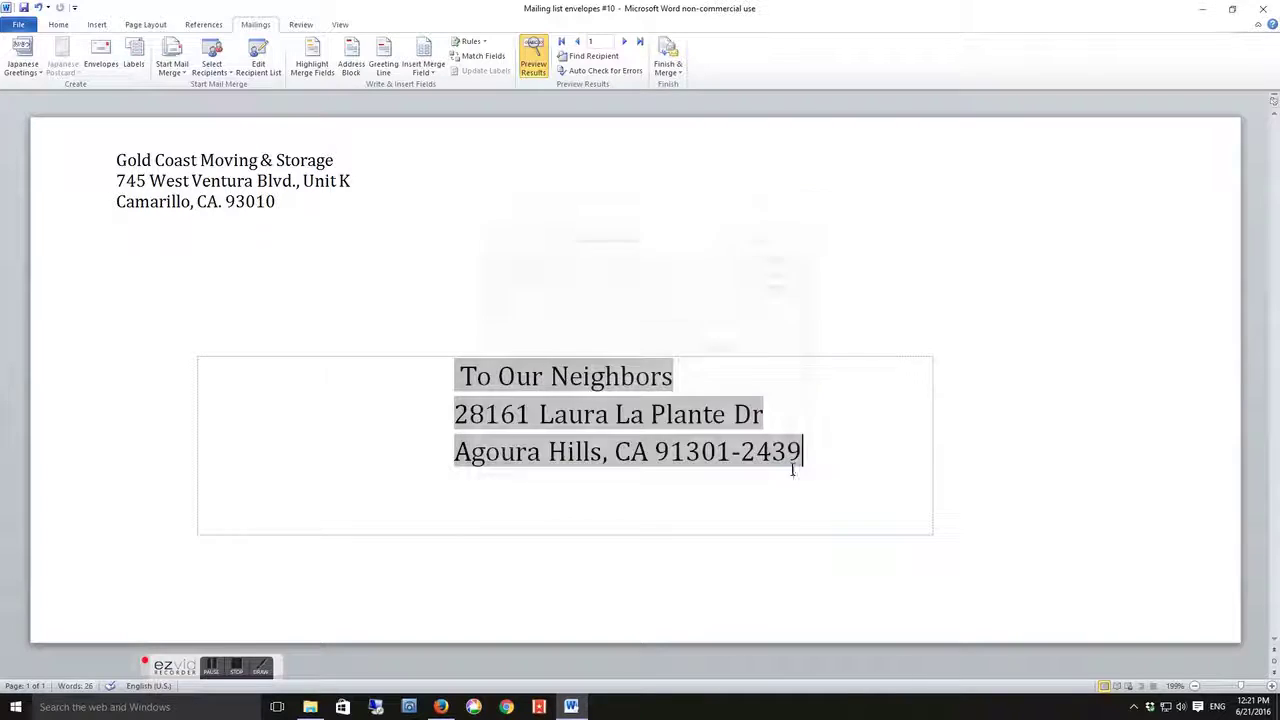
{"action": "left_click", "coordinate": [1267, 17]}
{"action": "left_click", "coordinate": [584, 370]}
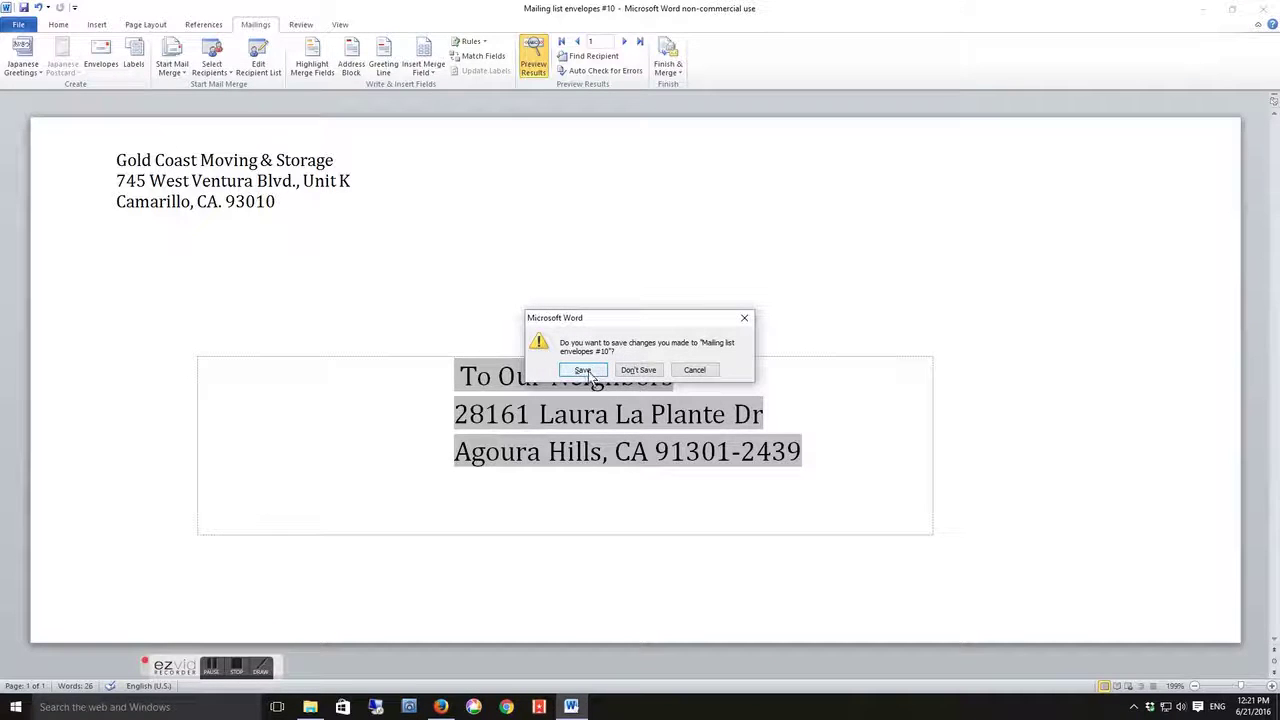